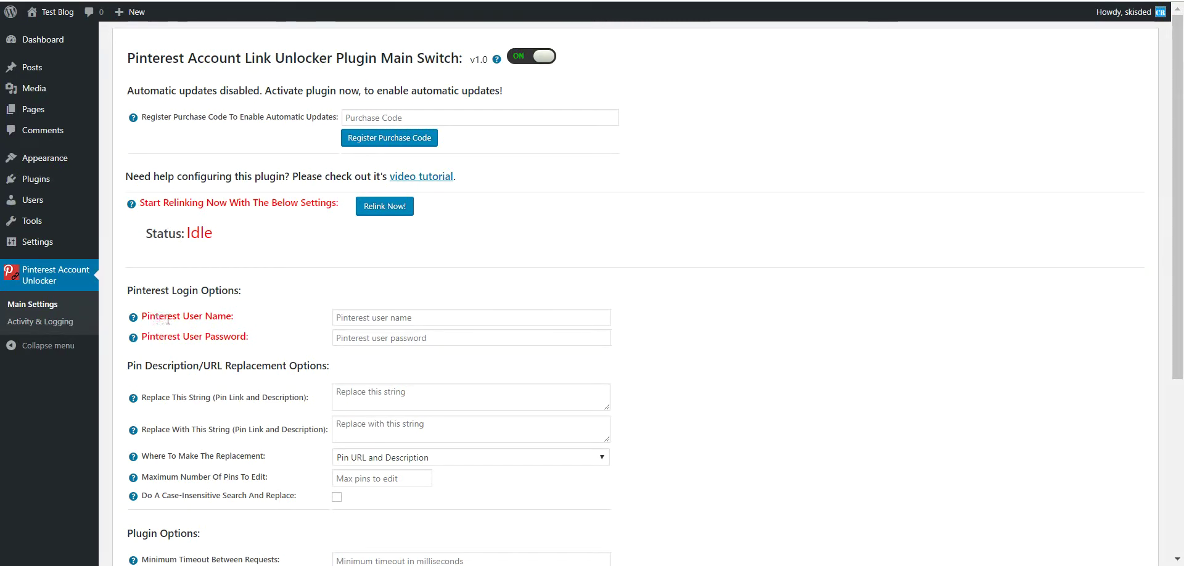
Enter the Pinterest account's user name and password in the login options, and save the plugin settings.
left_click(348, 317)
left_click(349, 346)
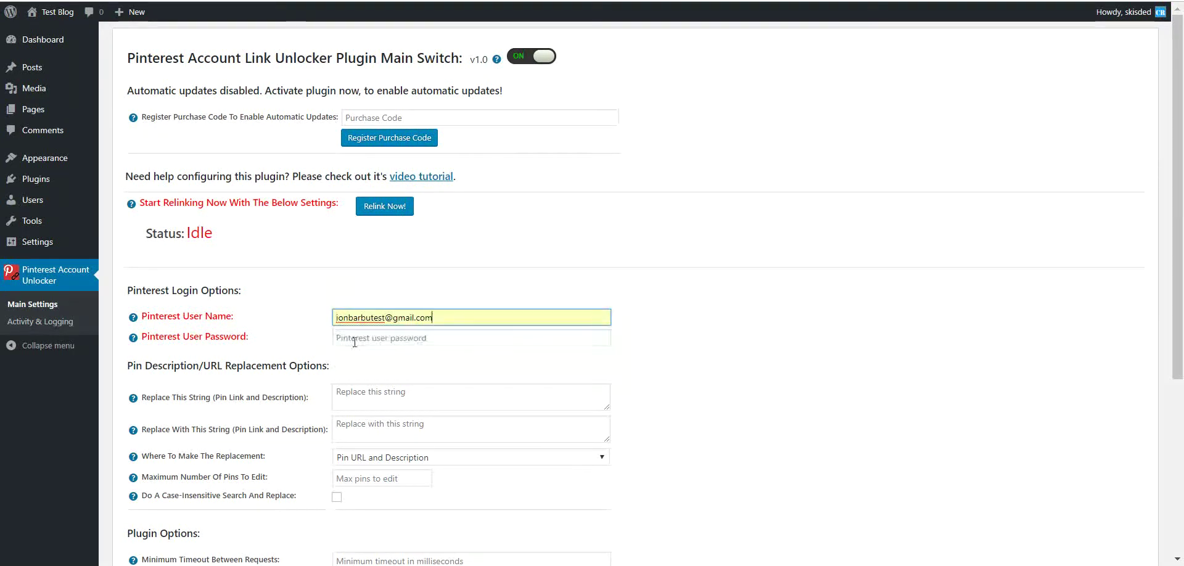
left_click(354, 339)
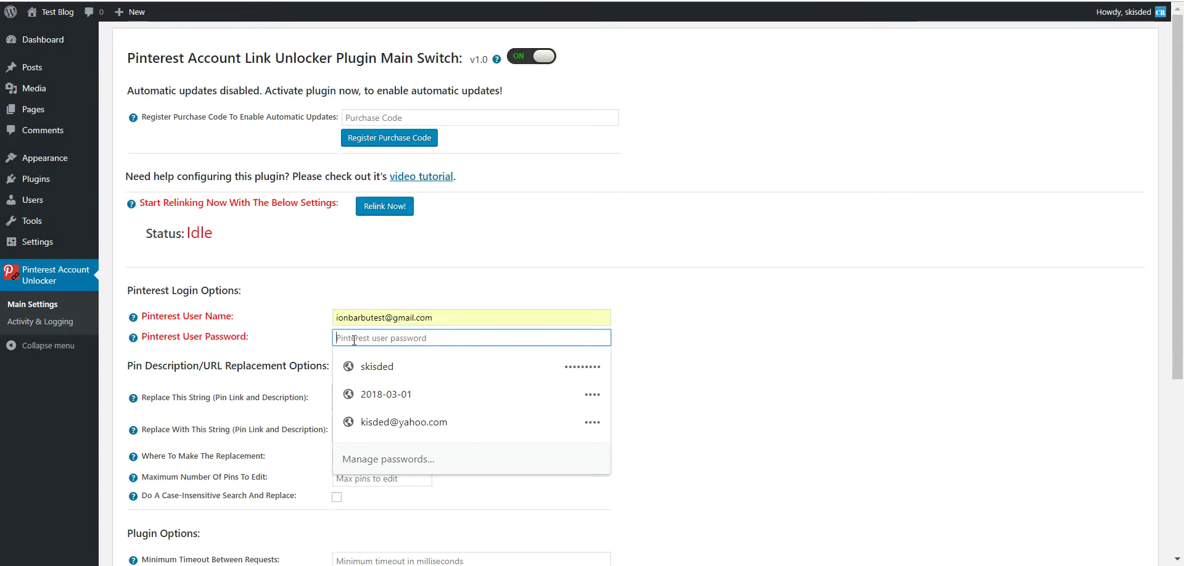
type("p")
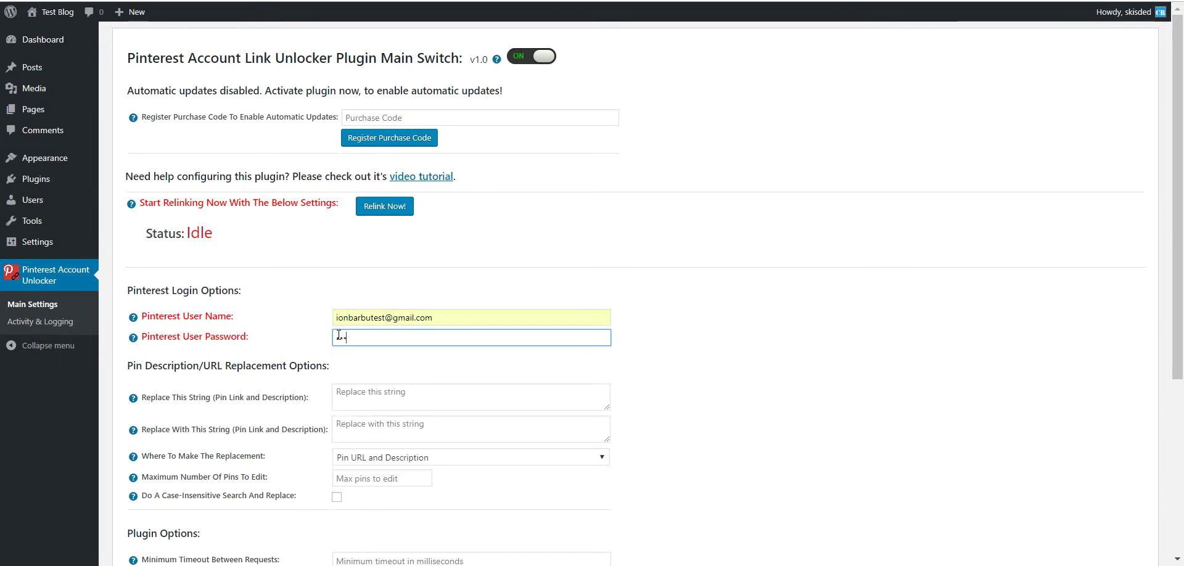
type("•••••••")
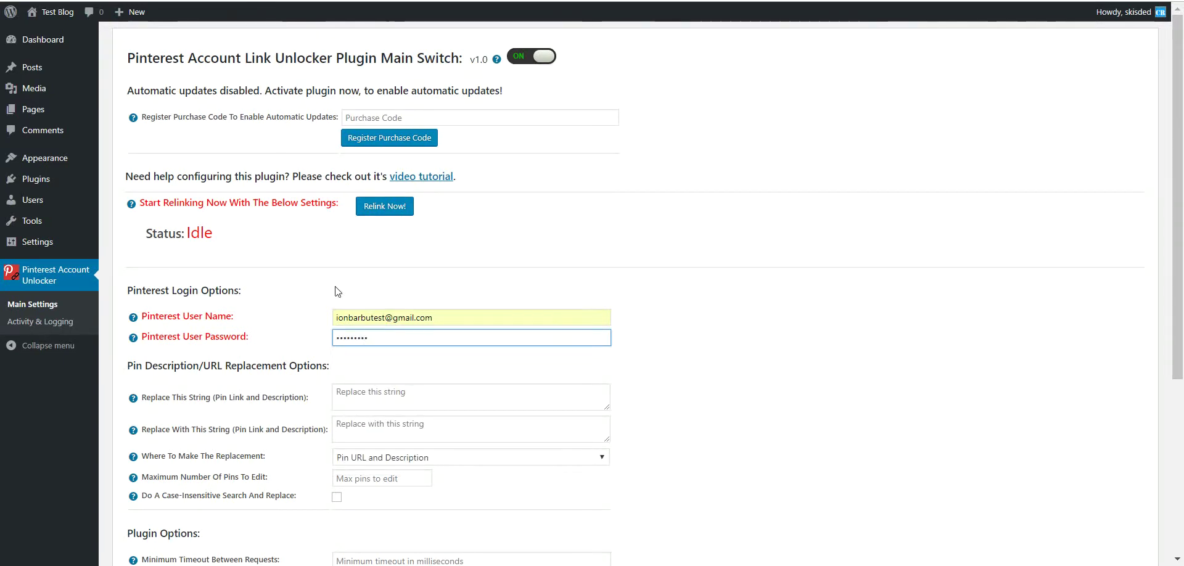
scroll(337, 292, "down", 5)
left_click(162, 493)
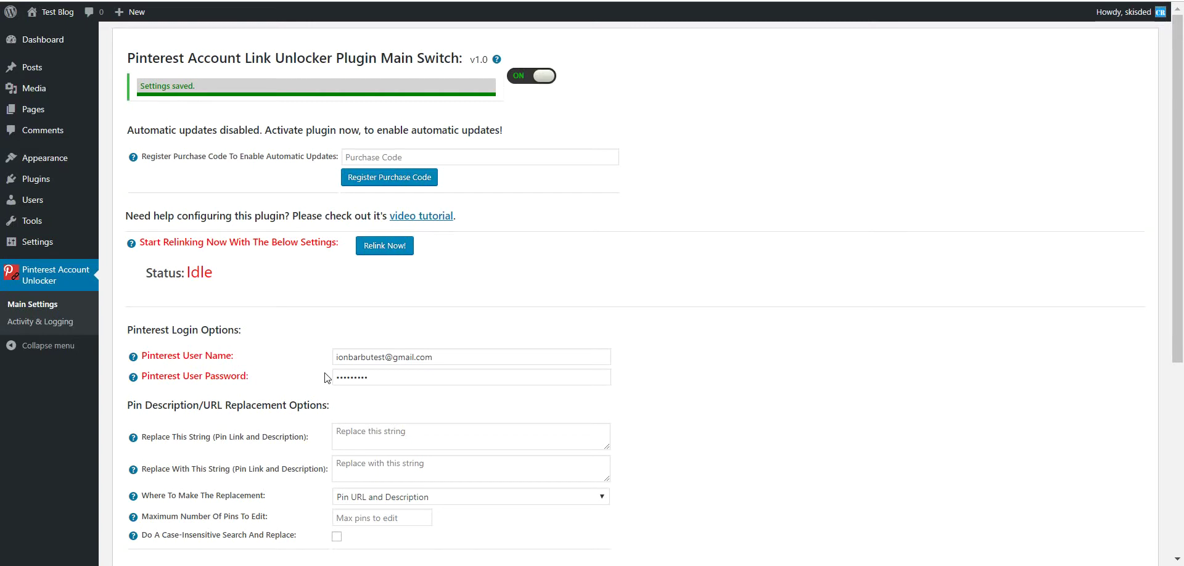
Examine the relinking control, the plugin settings and the Pin Description/URL Replacement Options.
scroll(324, 377, "down", 4)
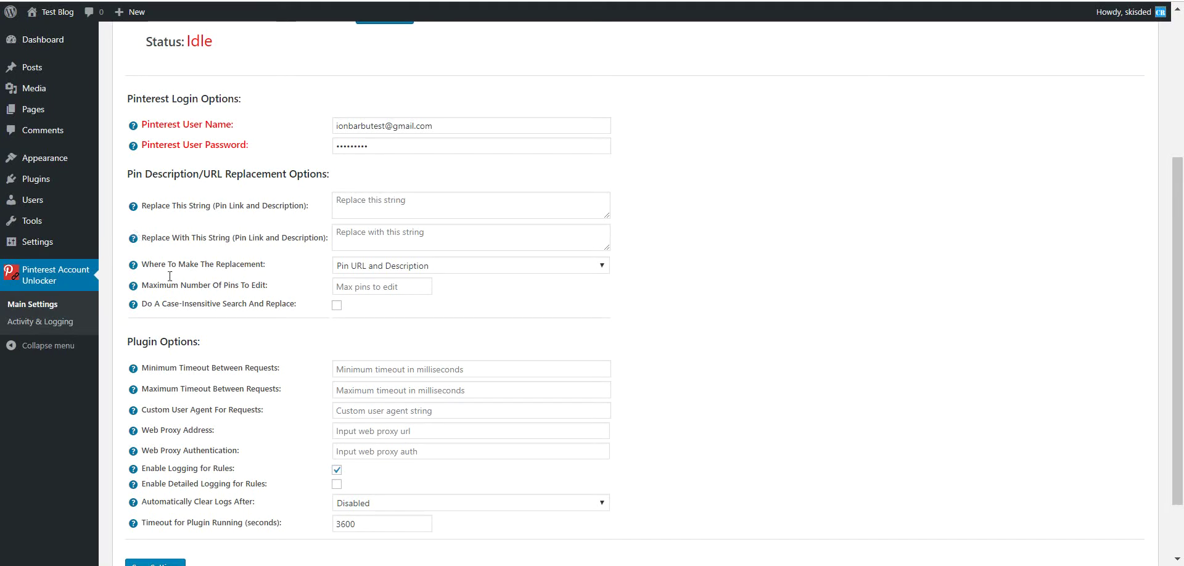
scroll(169, 275, "up", 4)
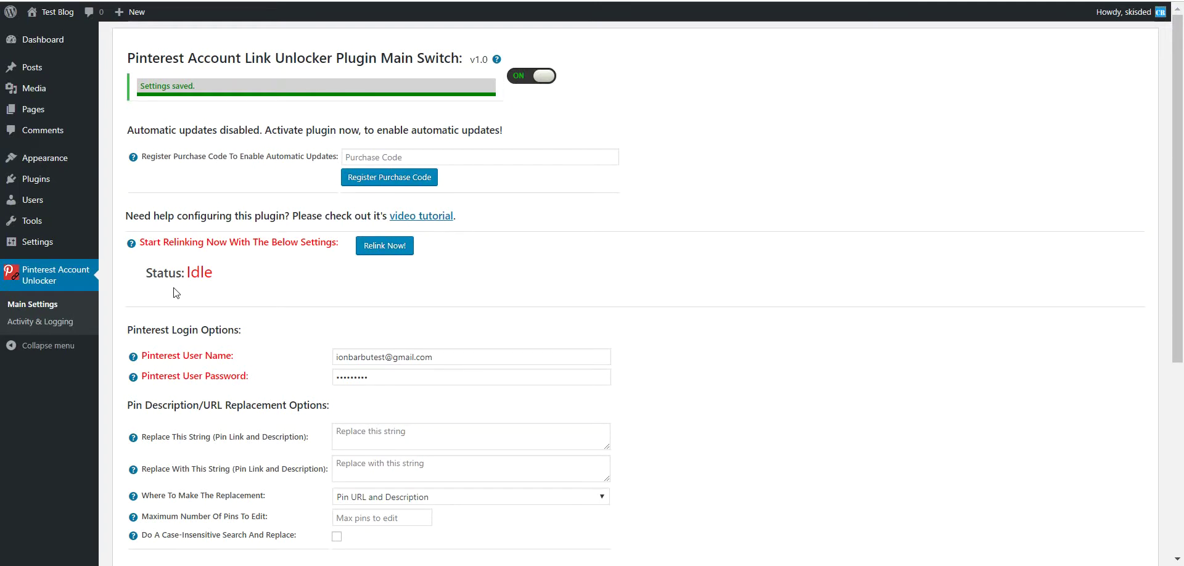
scroll(175, 293, "down", 3)
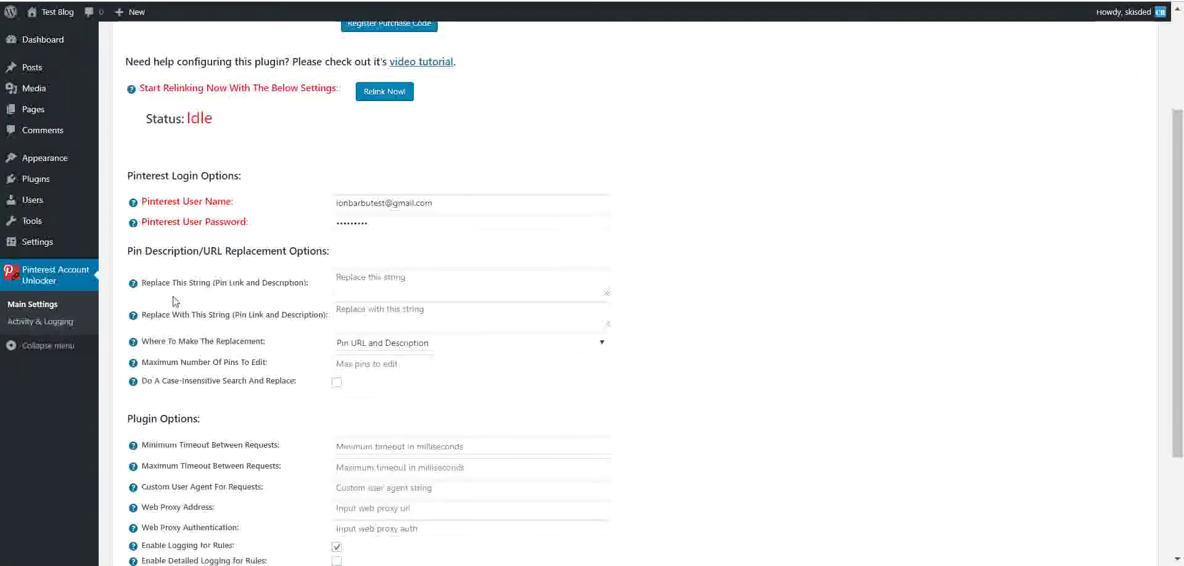
scroll(192, 204, "up", 3)
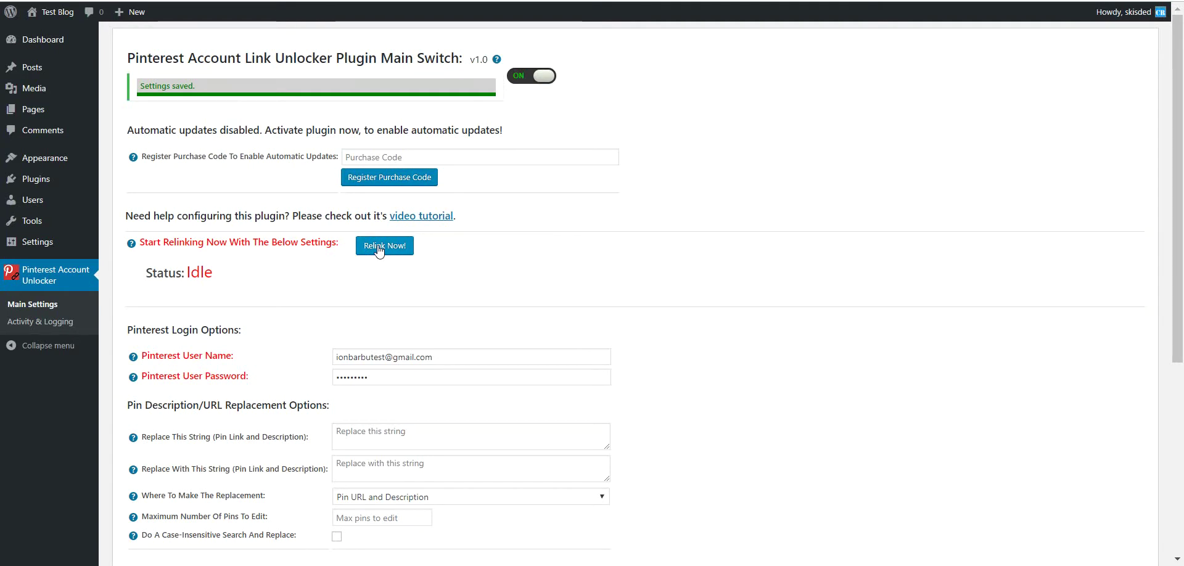
scroll(320, 441, "down", 3)
scroll(290, 296, "up", 3)
scroll(290, 333, "down", 3)
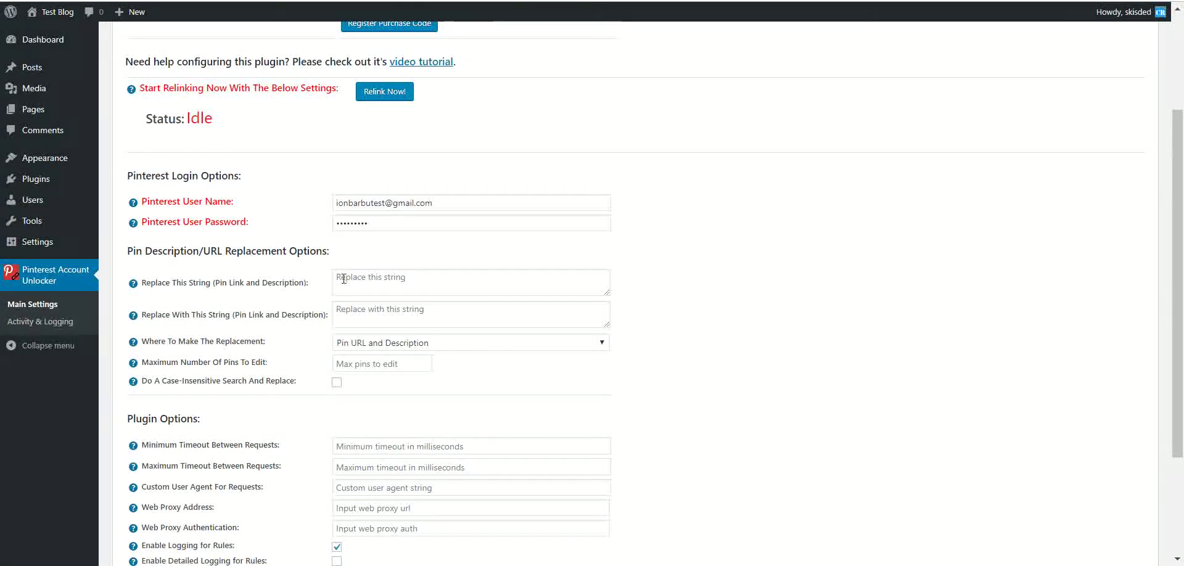
left_click_drag(131, 250, 328, 254)
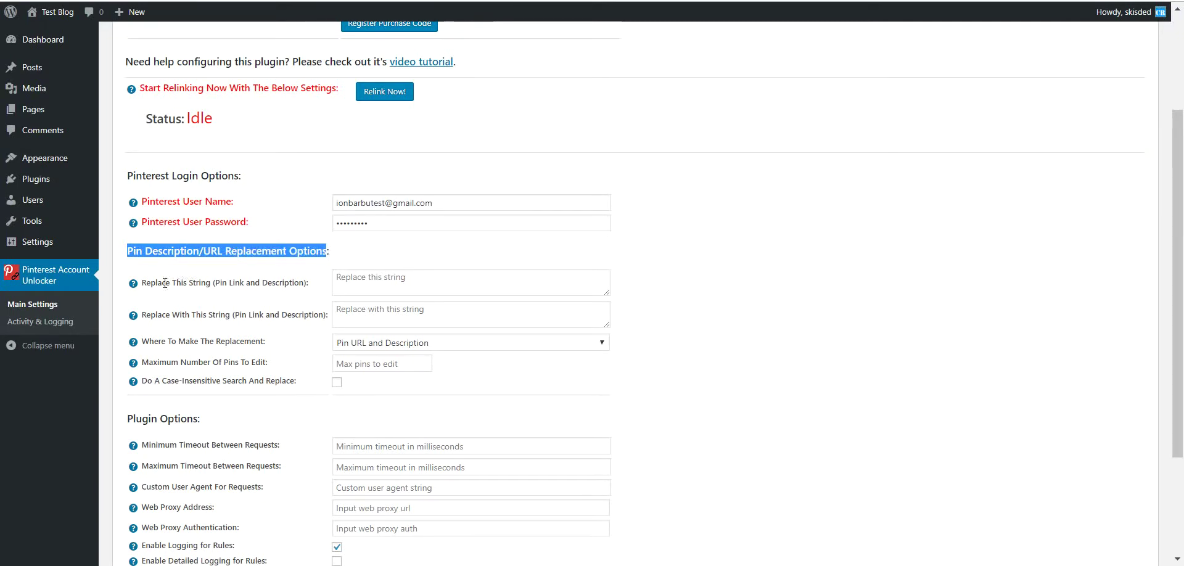
left_click_drag(144, 285, 214, 283)
left_click(228, 284)
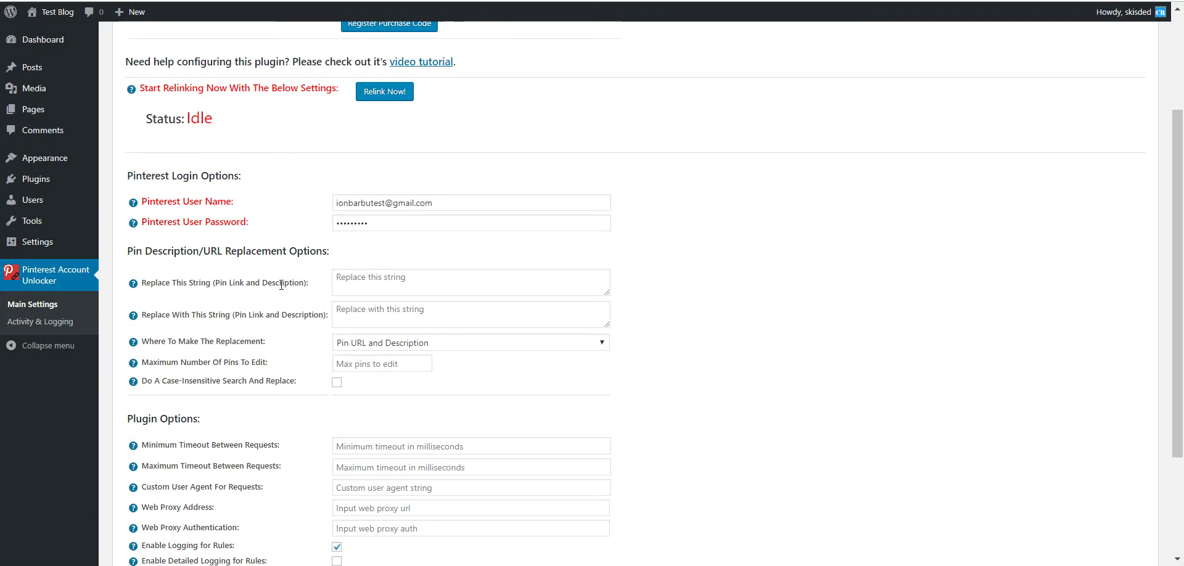
double_click(238, 284)
double_click(285, 283)
Check the first pin's linked site on the Pinterest profile, and enter tamiel as the plugin's string to replace.
key("ctrl+Tab")
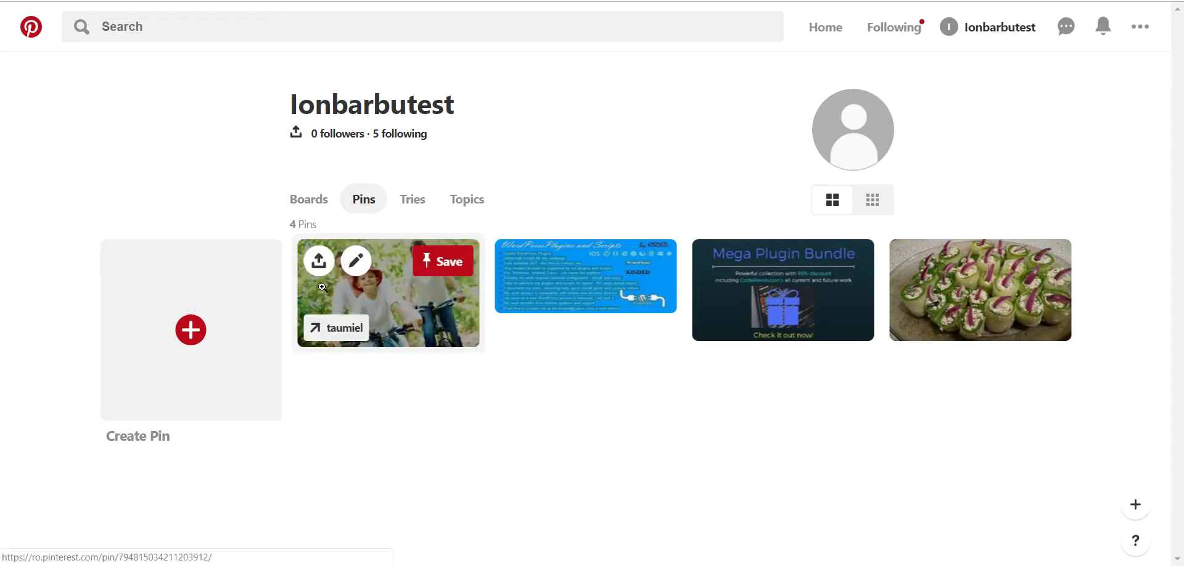
left_click(269, 279)
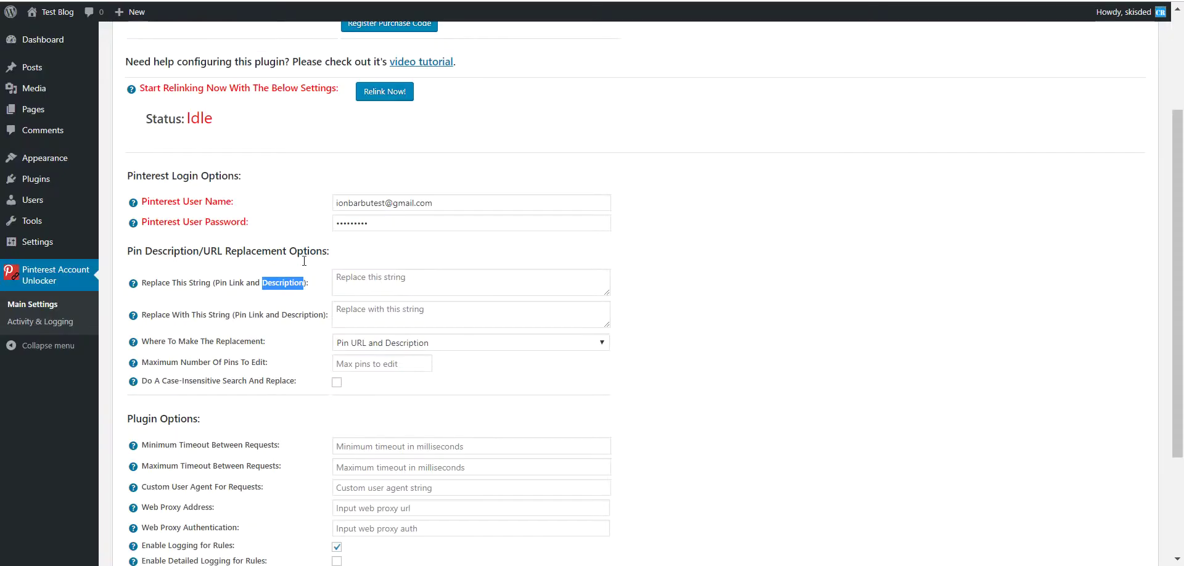
left_click(337, 279)
type("tam")
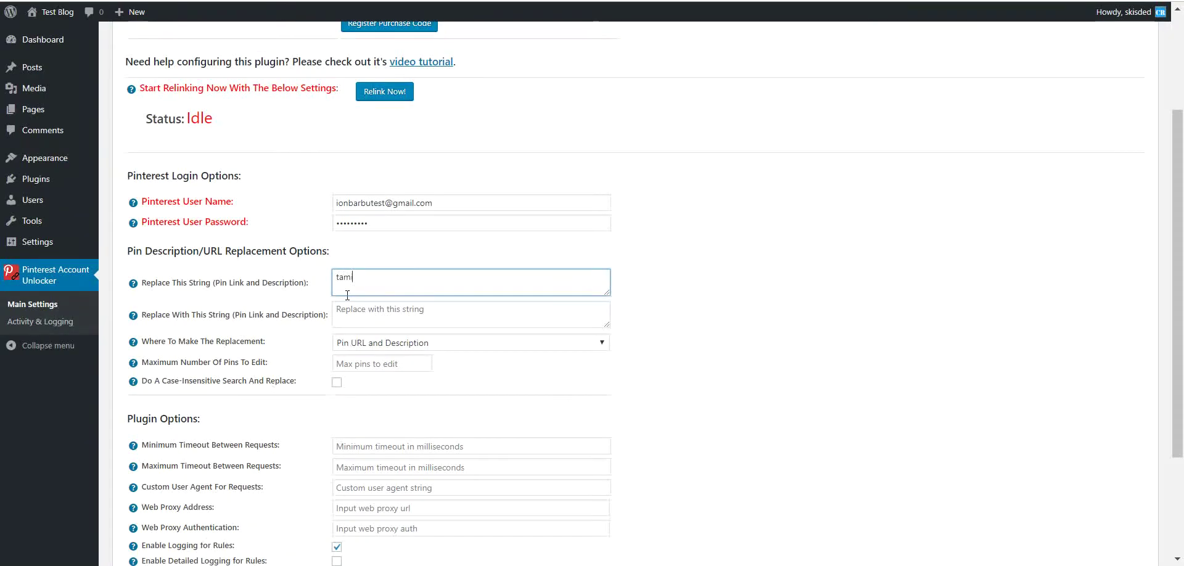
type("iel")
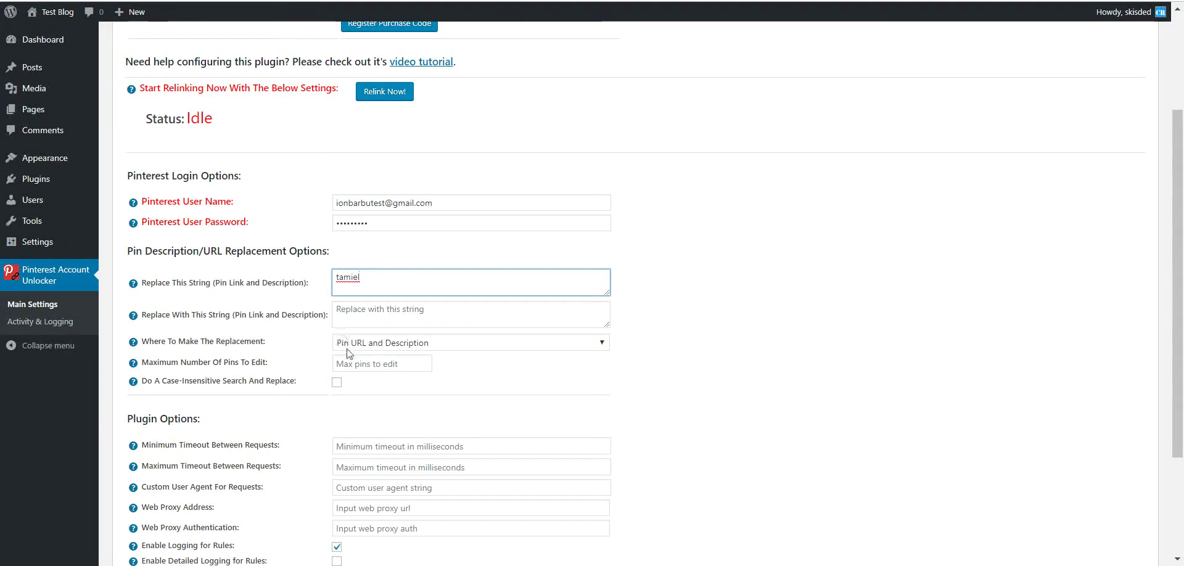
Set the replacement string to pinterest-plugin and restrict the replacement to Pin URL.
left_click(348, 349)
left_click(356, 365)
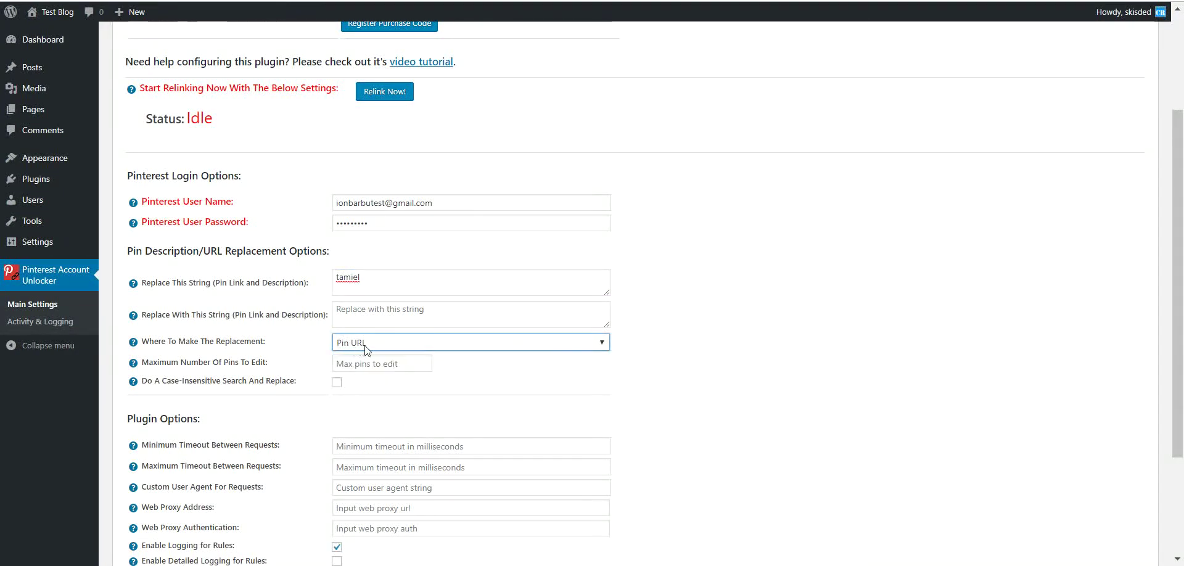
left_click(361, 320)
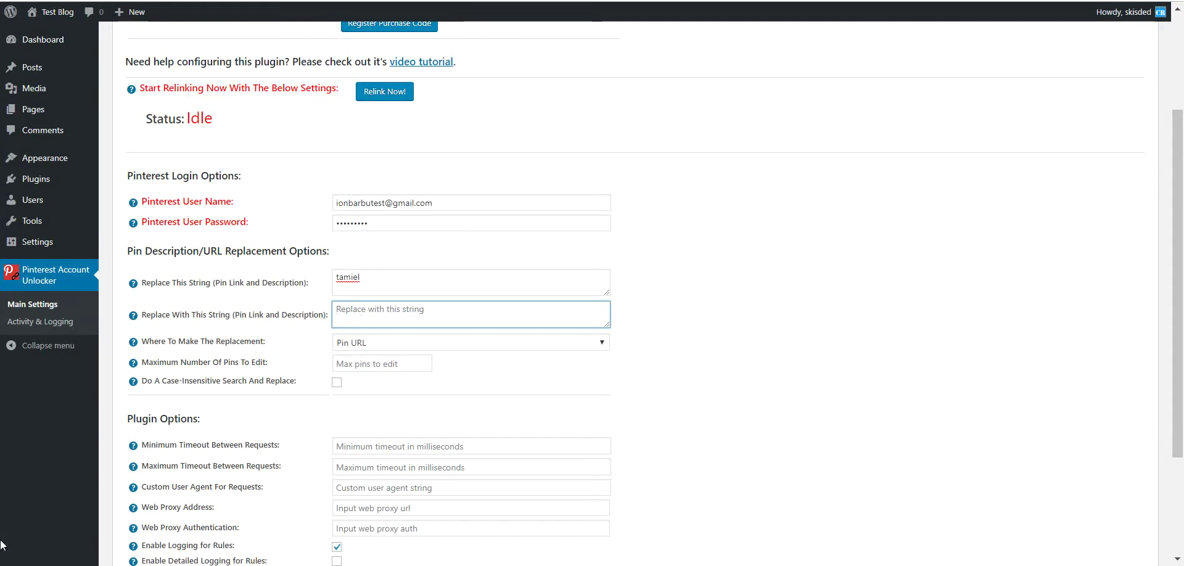
type("pinterest-plugin")
left_click(338, 343)
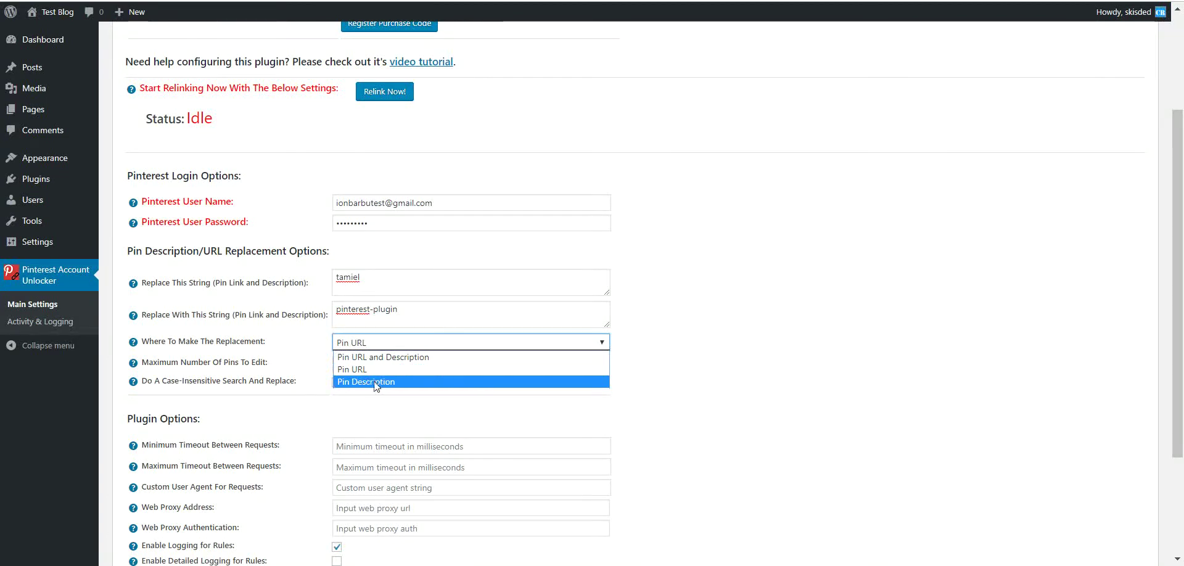
left_click(353, 369)
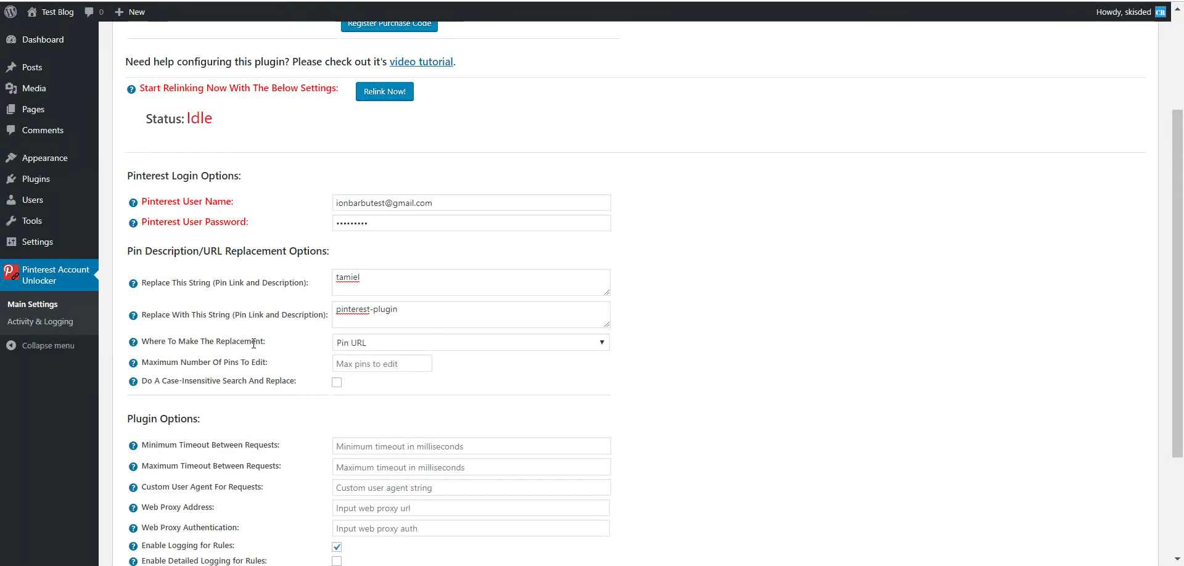
Review the maximum pins, case-insensitive search and request timeout options, including the help text for the minimum and maximum timeouts.
left_click(350, 367)
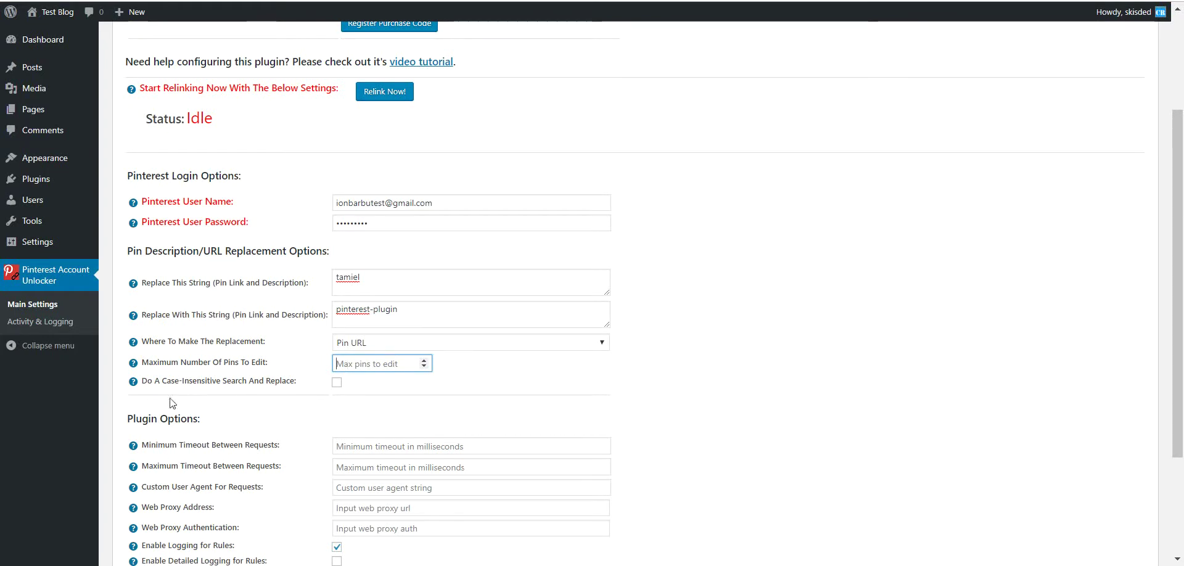
left_click_drag(164, 382, 221, 378)
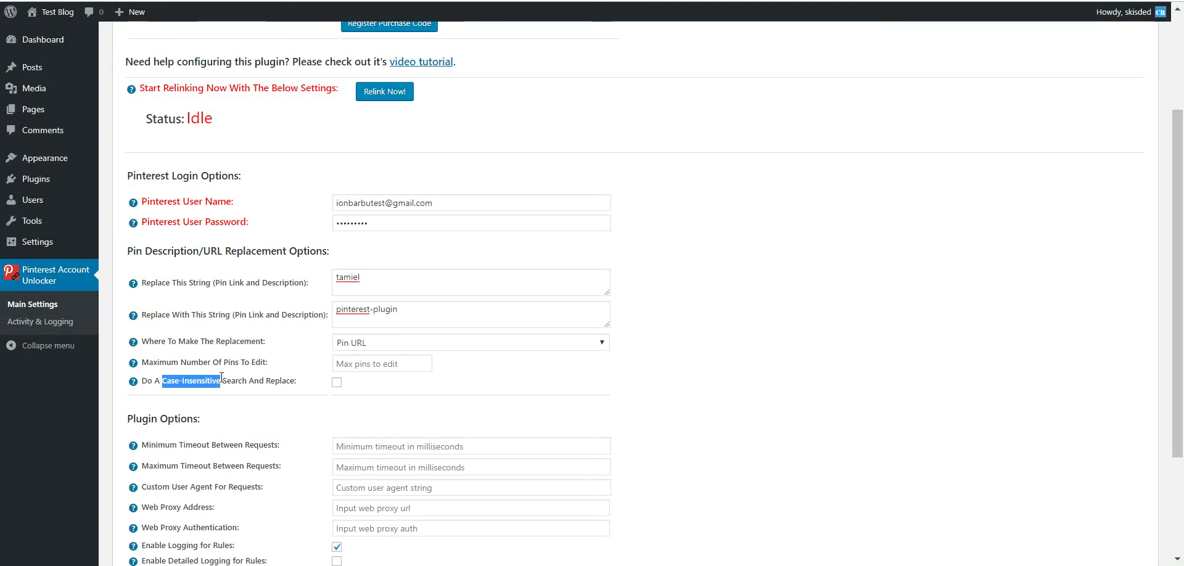
double_click(269, 384)
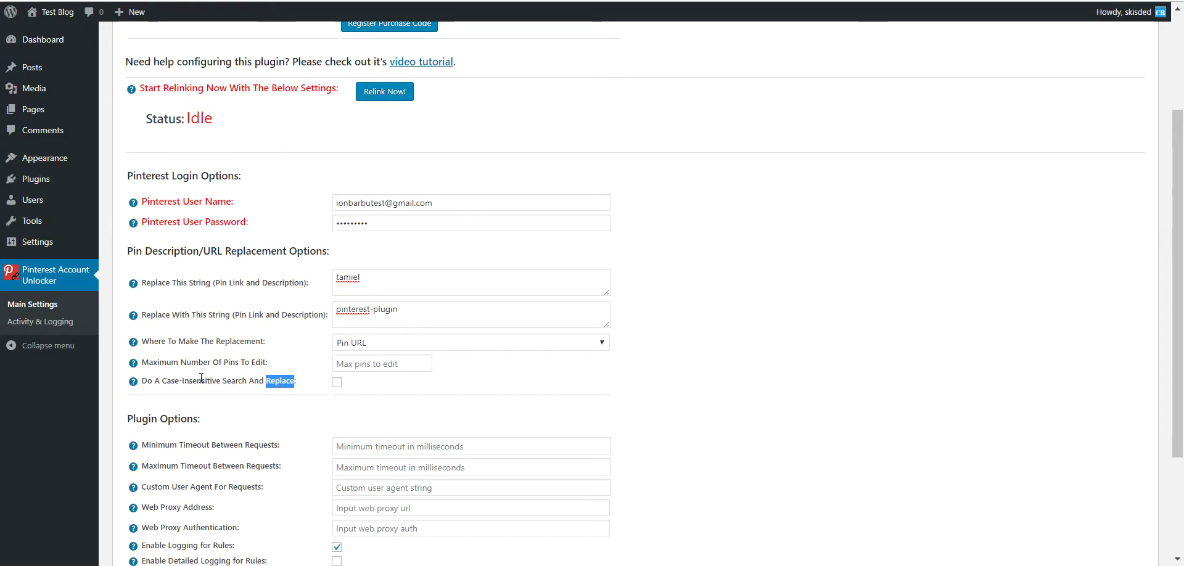
scroll(201, 379, "down", 3)
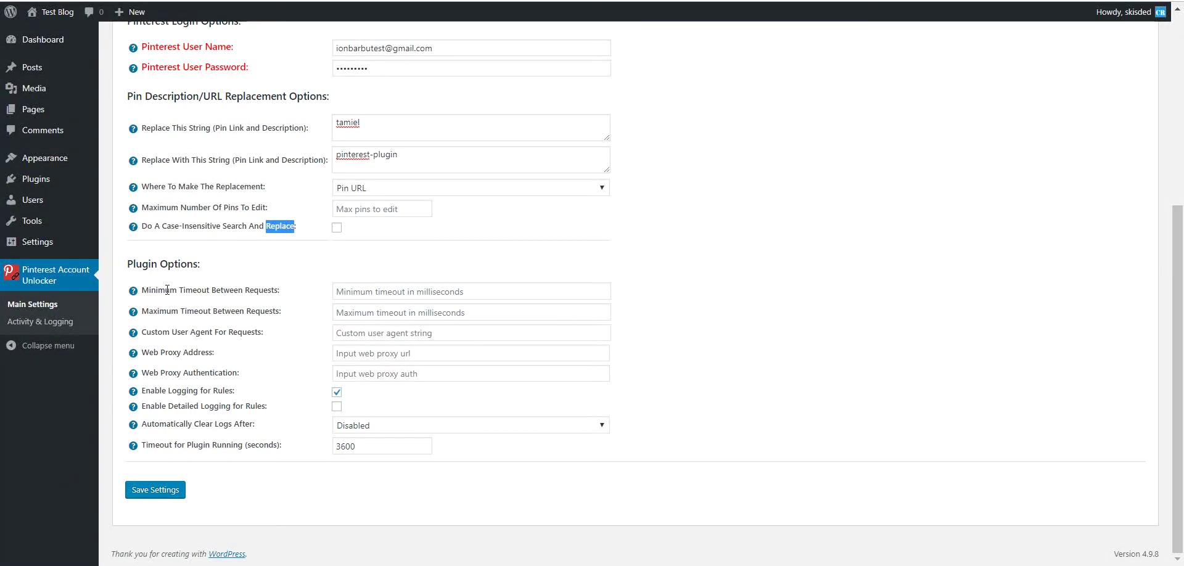
left_click_drag(178, 291, 280, 290)
left_click_drag(178, 312, 280, 312)
left_click(364, 295)
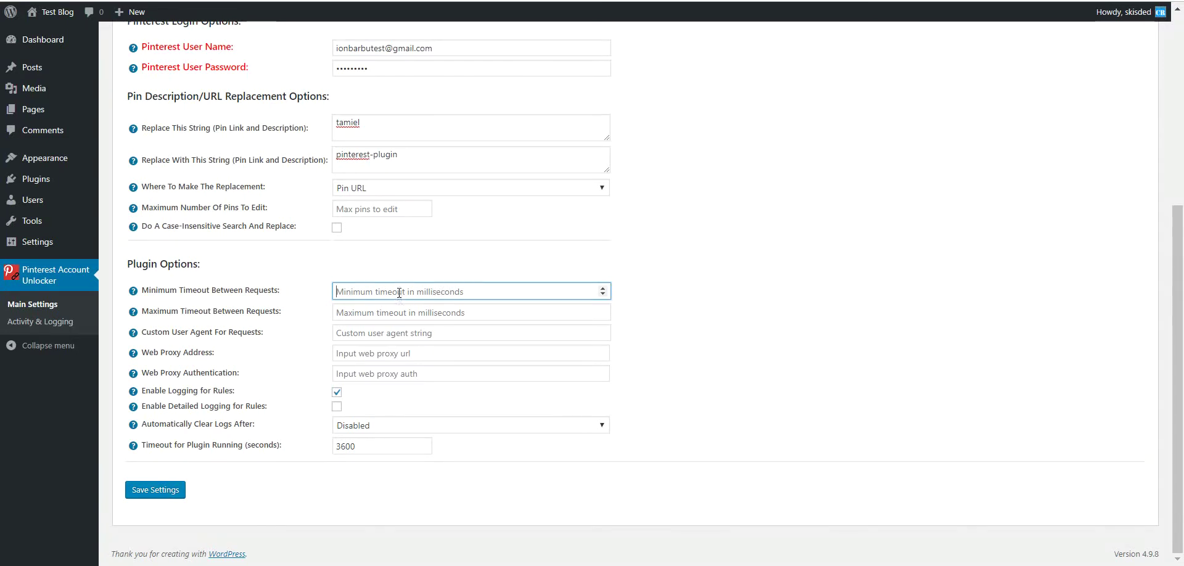
mouse_move(131, 291)
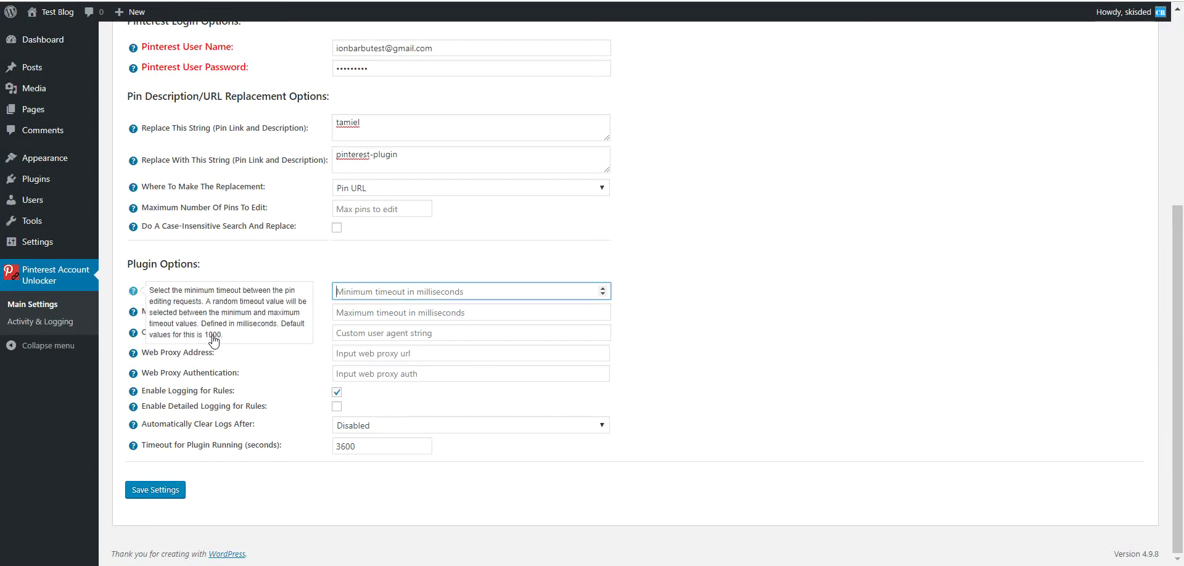
mouse_move(132, 312)
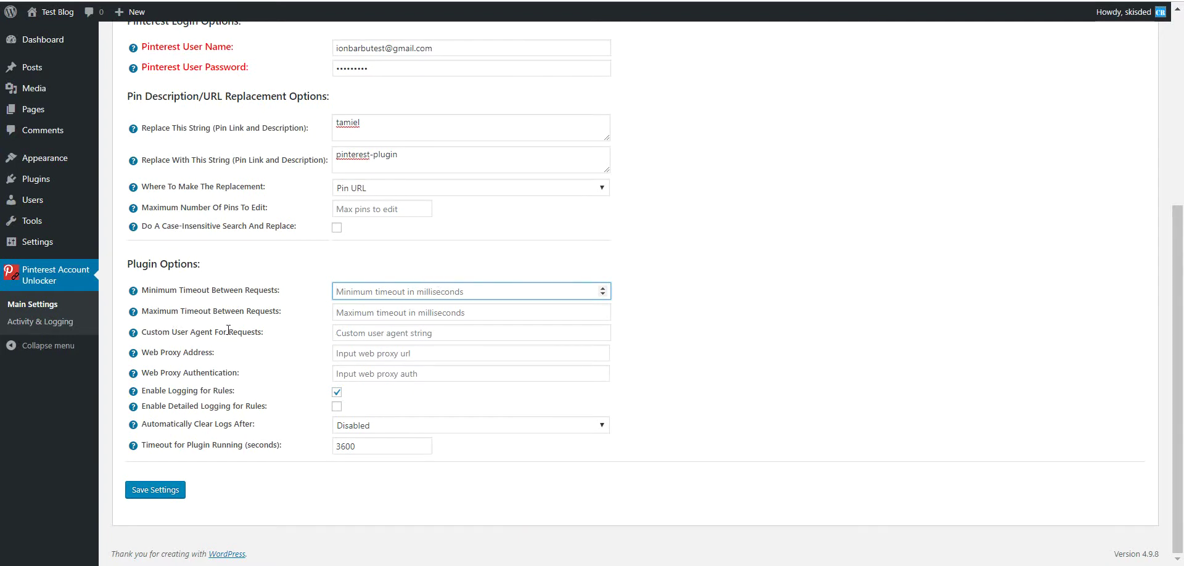
Review the custom user agent, automatic log clearing and plugin running timeout options.
left_click(338, 331)
left_click(321, 337)
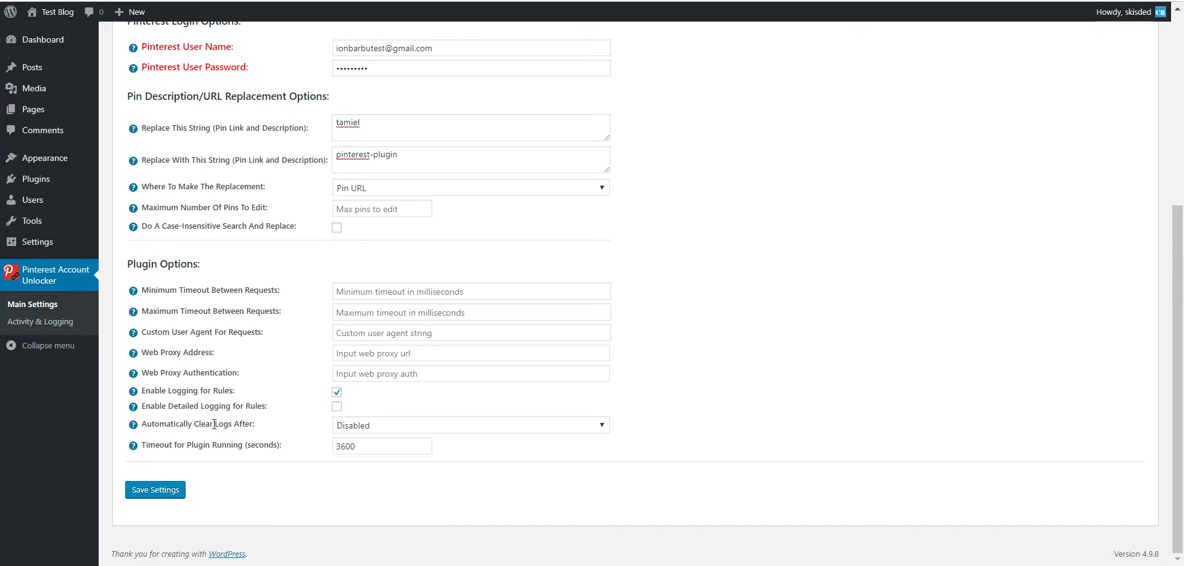
left_click(352, 425)
left_click(213, 445)
left_click(355, 446)
left_click_drag(355, 446, 341, 446)
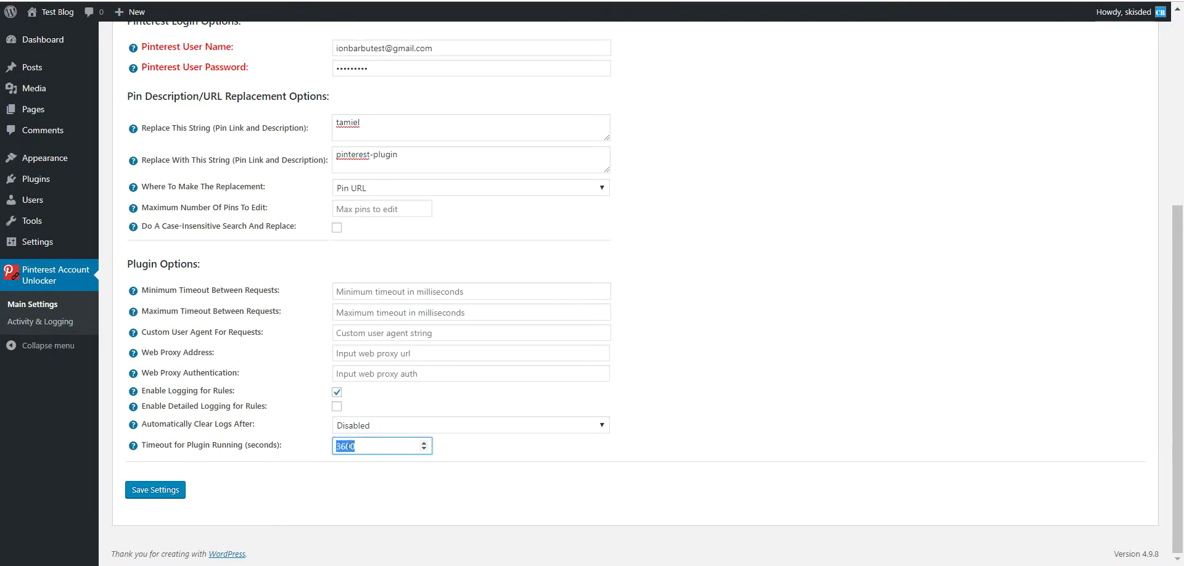
left_click(317, 451)
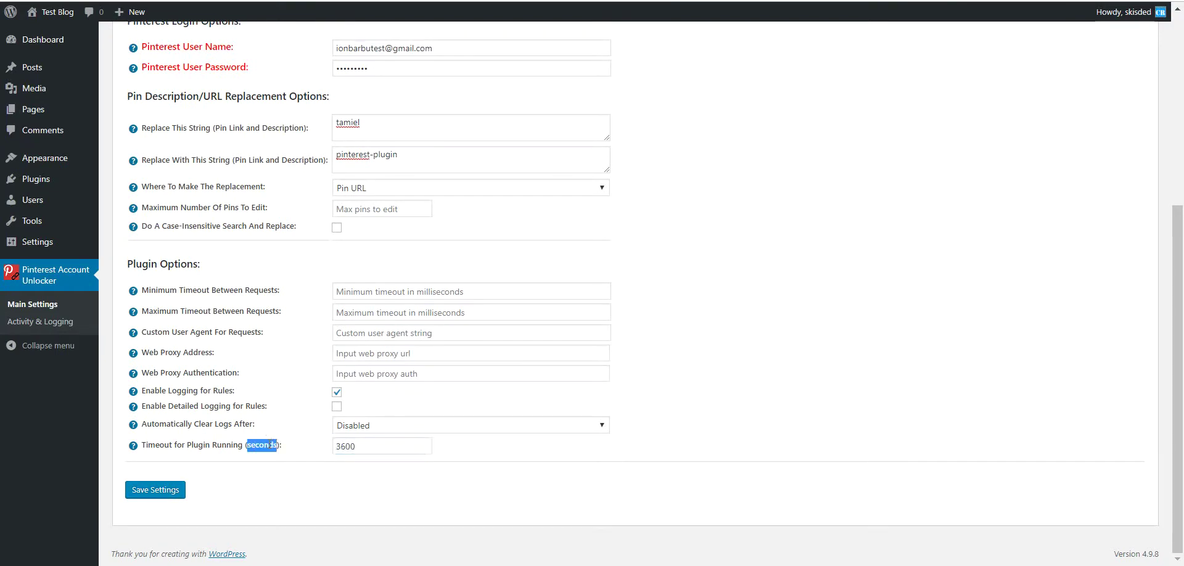
Open the Activity & Logging page separately, examine its system info and activity log, and return to the main settings.
right_click(47, 325)
left_click(48, 326)
left_click(93, 322)
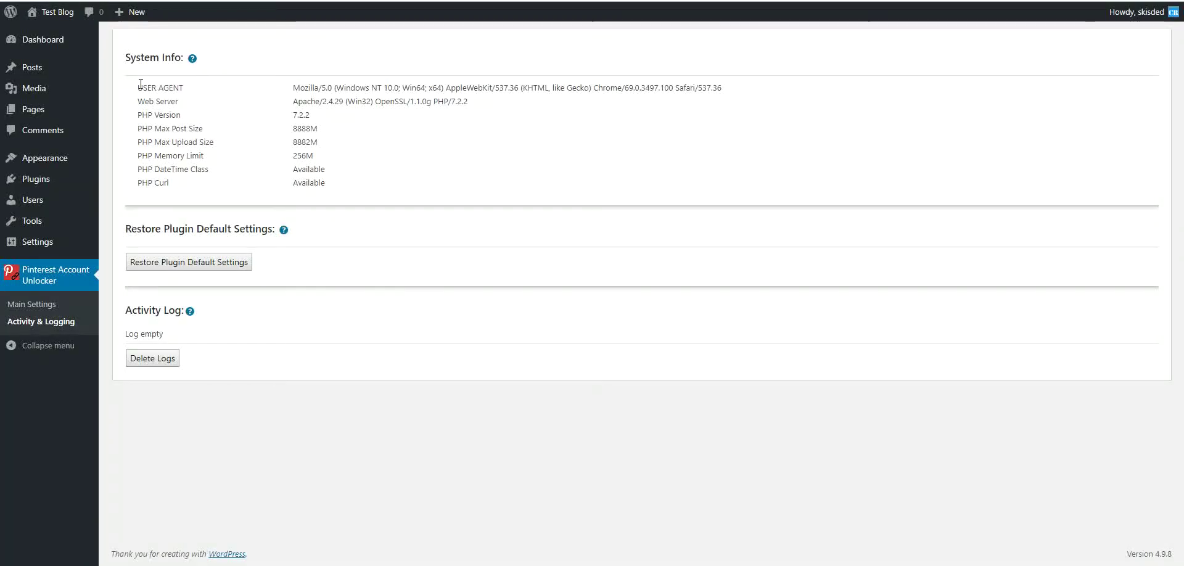
left_click_drag(138, 87, 305, 194)
left_click(339, 188)
left_click(153, 356)
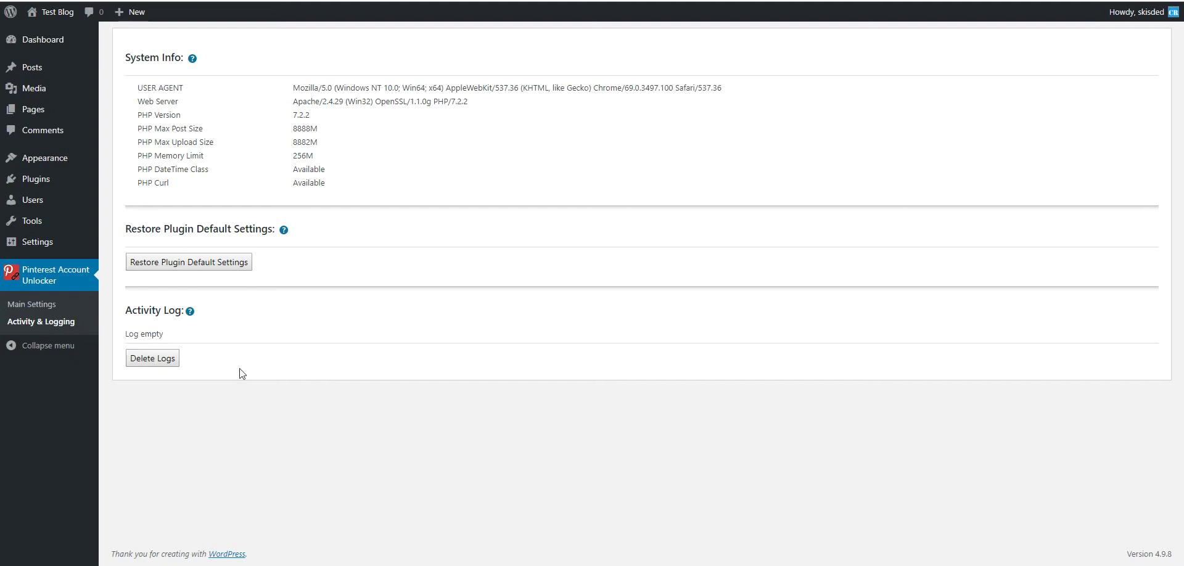
left_click_drag(128, 333, 167, 335)
left_click(186, 341)
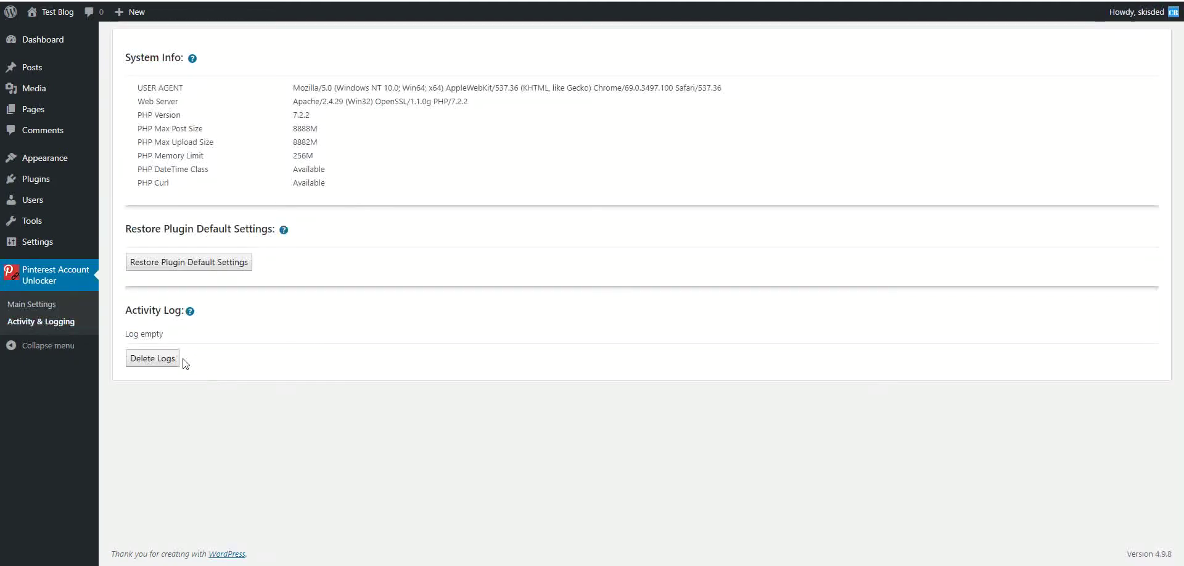
left_click(165, 358)
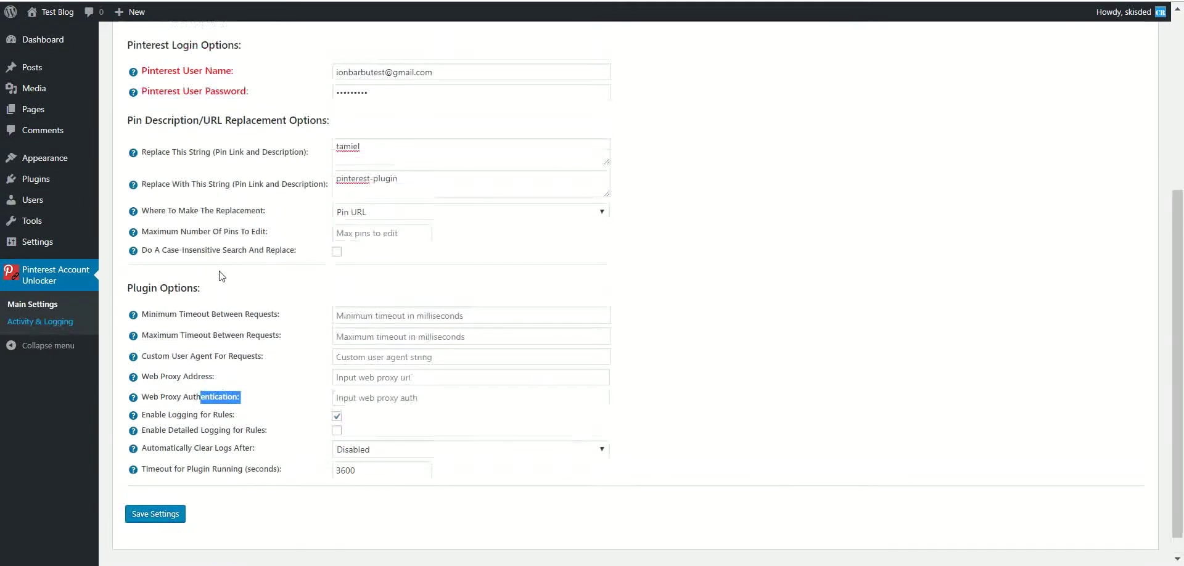
scroll(223, 242, "up", 5)
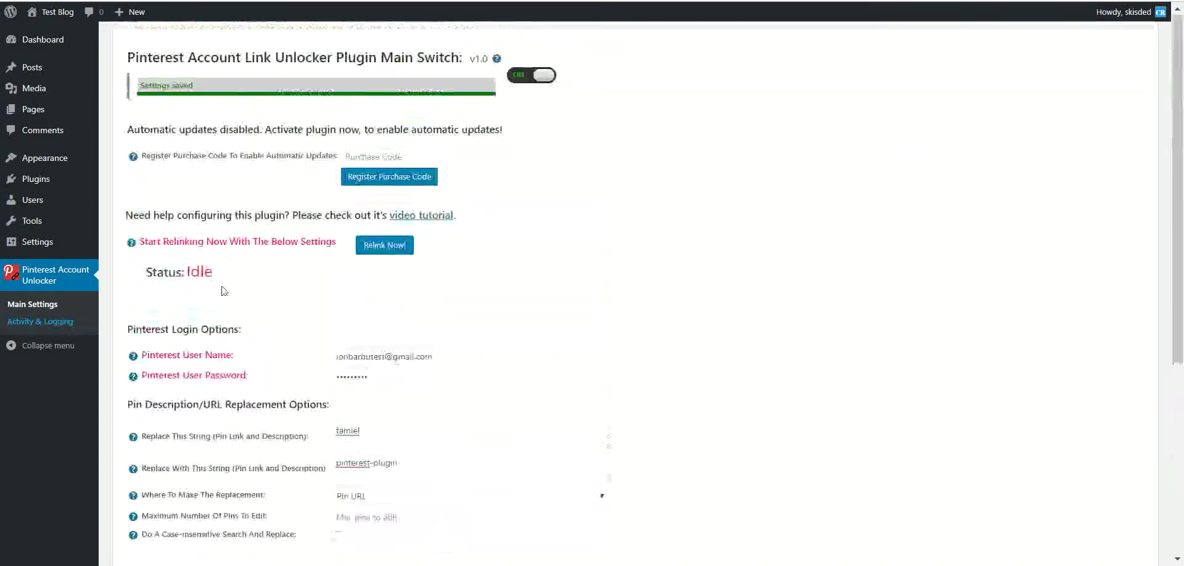
Save the plugin settings and start relinking the account's pins, accepting the confirmation.
left_click(385, 247)
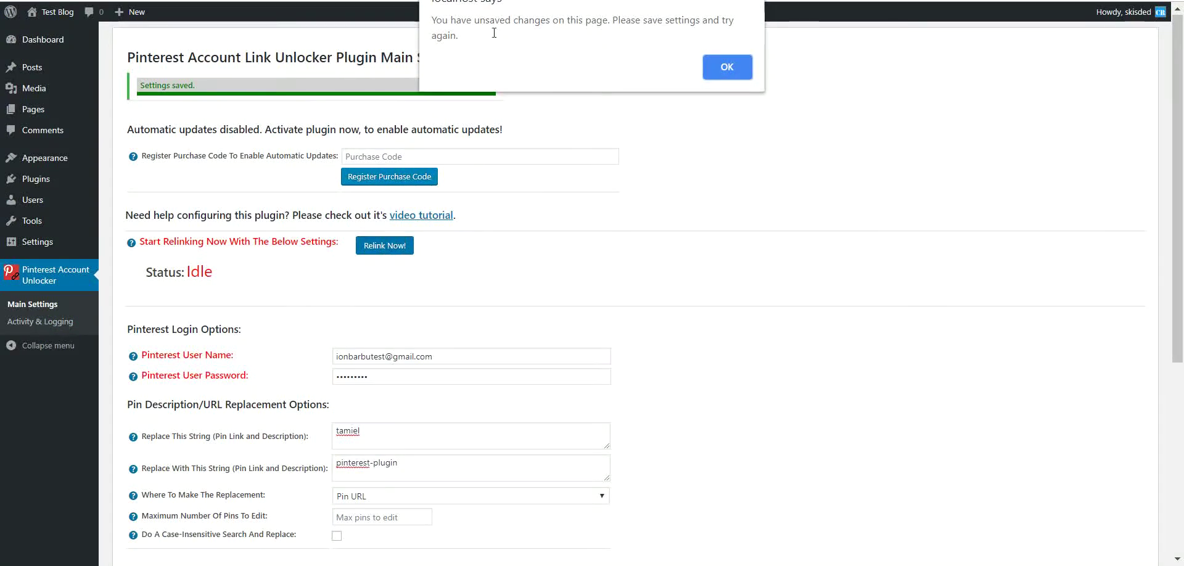
left_click(727, 67)
scroll(386, 296, "down", 5)
left_click_drag(201, 372, 267, 368)
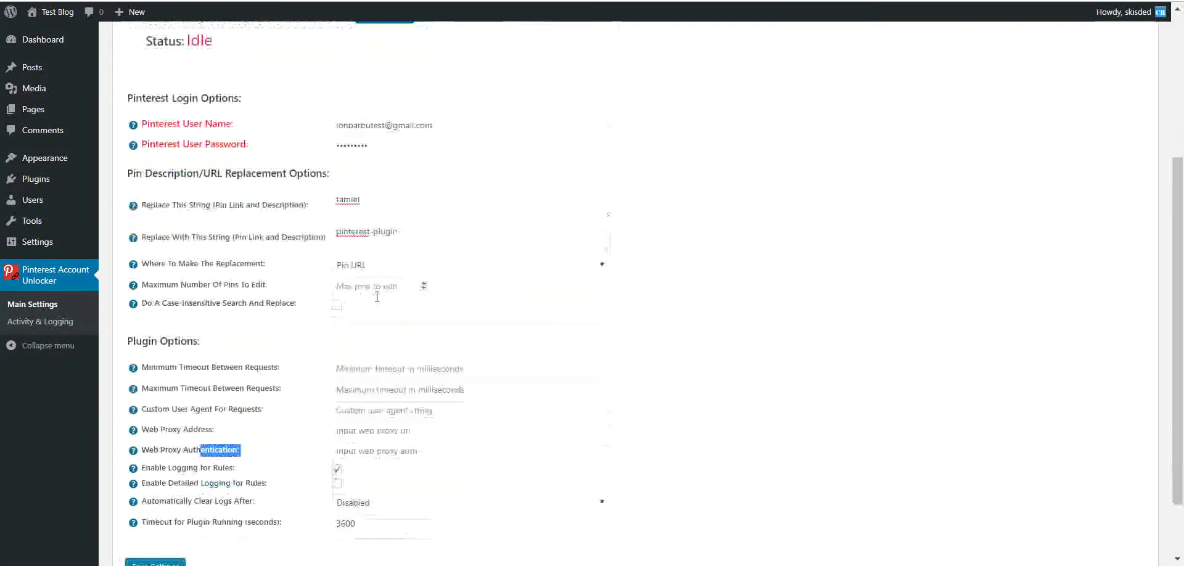
left_click(151, 491)
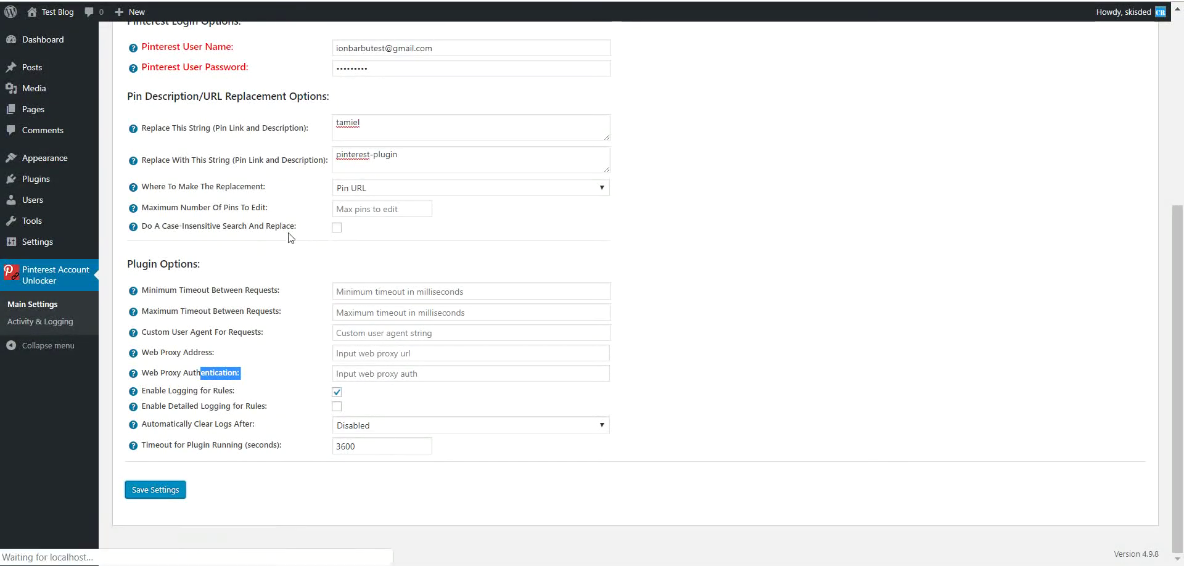
scroll(257, 349, "down", 5)
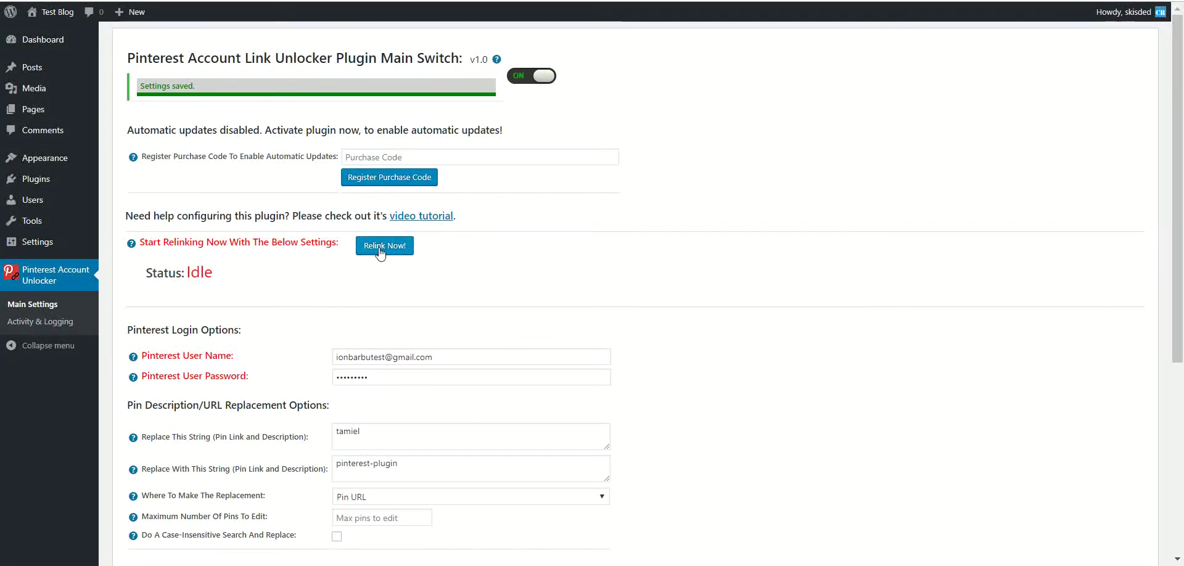
left_click(381, 248)
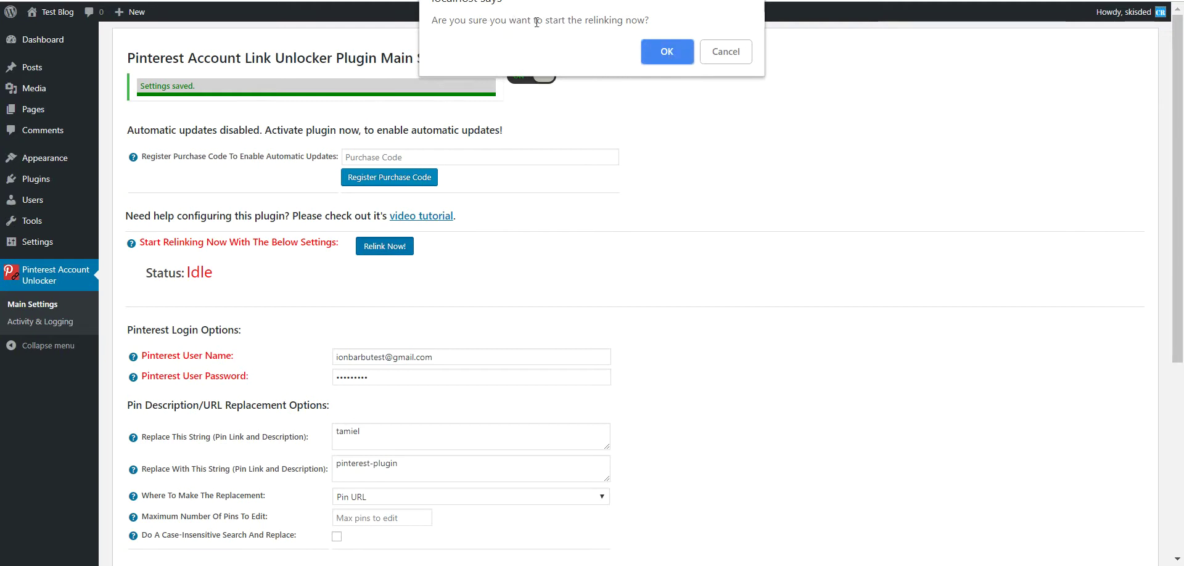
left_click(662, 51)
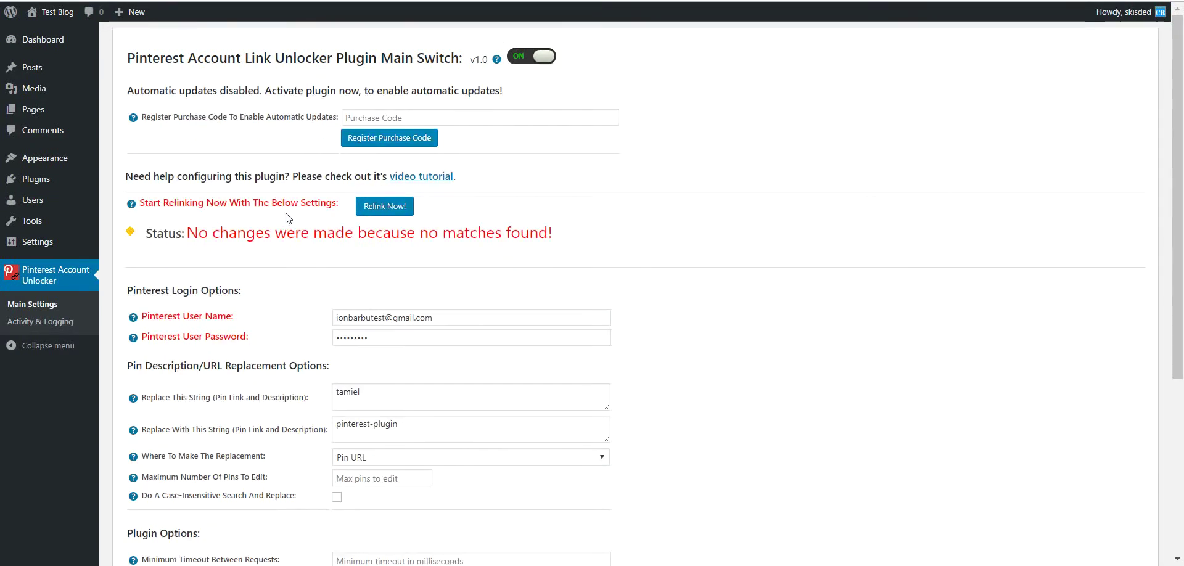
Correct the string to replace to taumiel and rerun the relinking with the saved settings.
left_click(343, 395)
type("u")
scroll(312, 498, "down", 5)
left_click(153, 489)
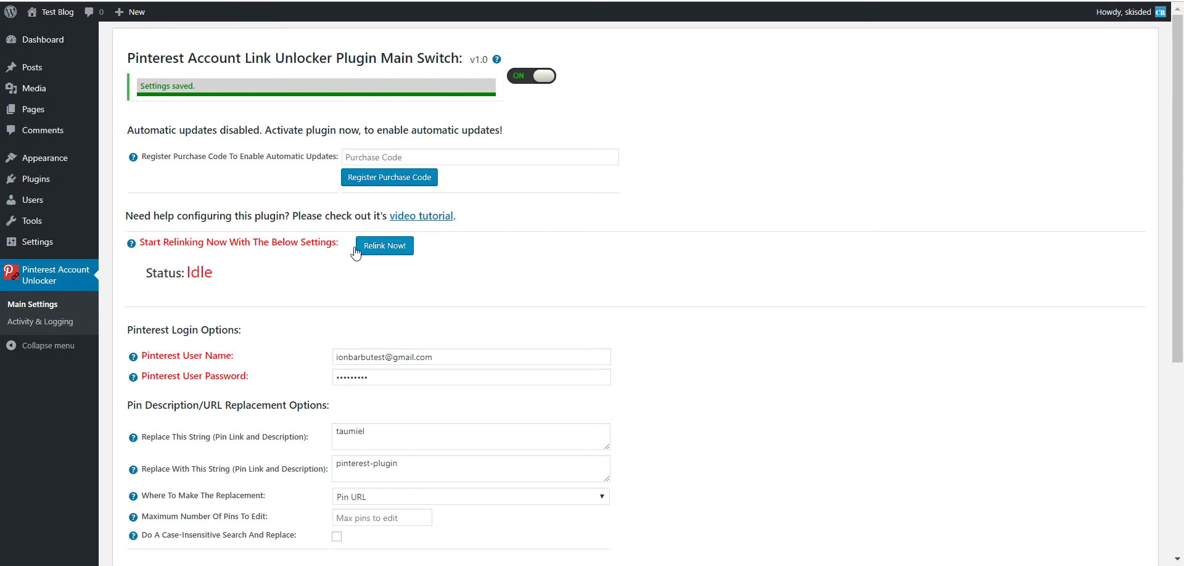
left_click(378, 247)
key("Return")
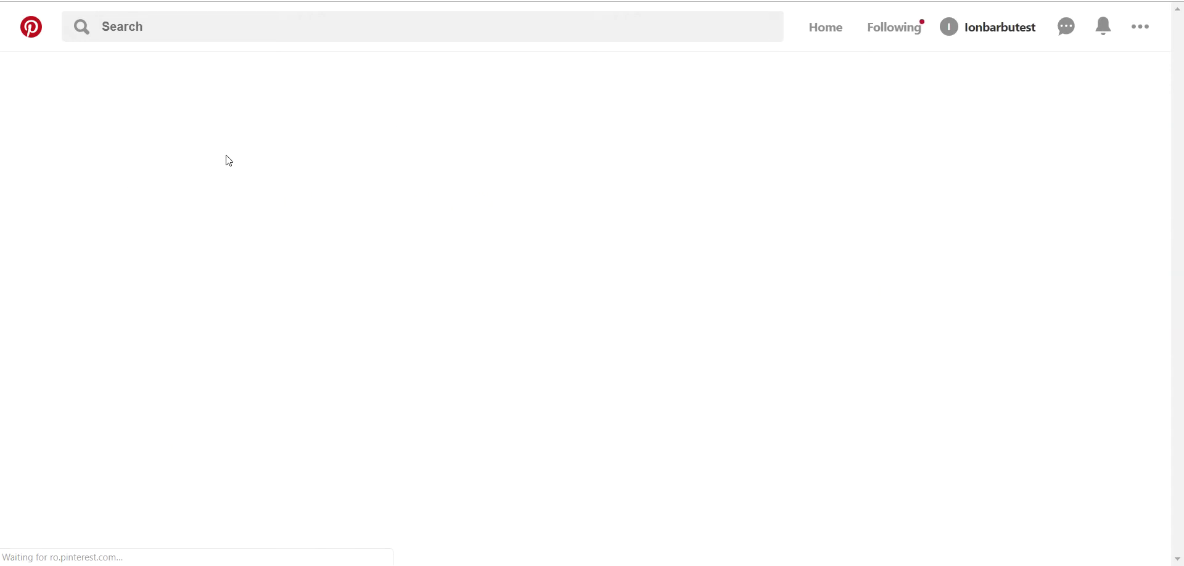
Switch to the Pinterest profile's pins and inspect the link and description of the family cycling pin in its edit form.
mouse_move(392, 323)
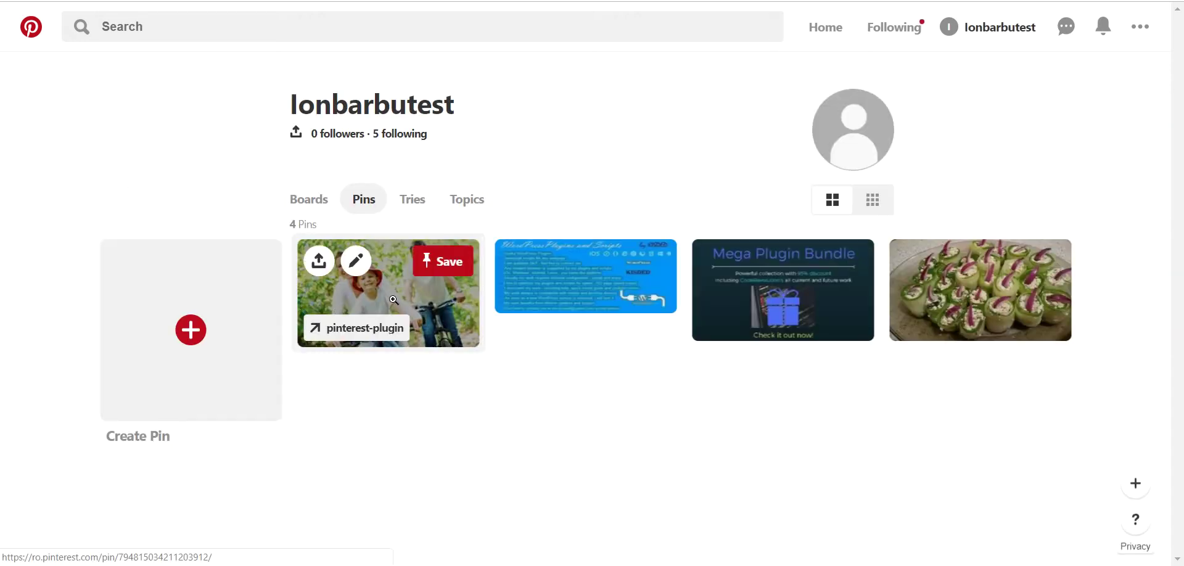
mouse_move(932, 290)
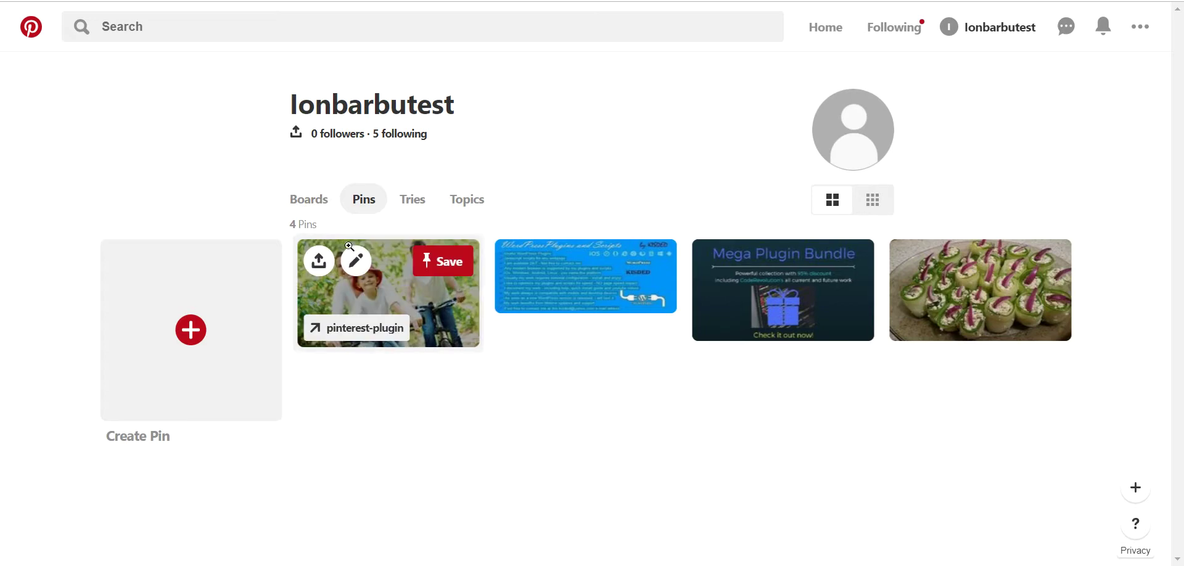
left_click(355, 262)
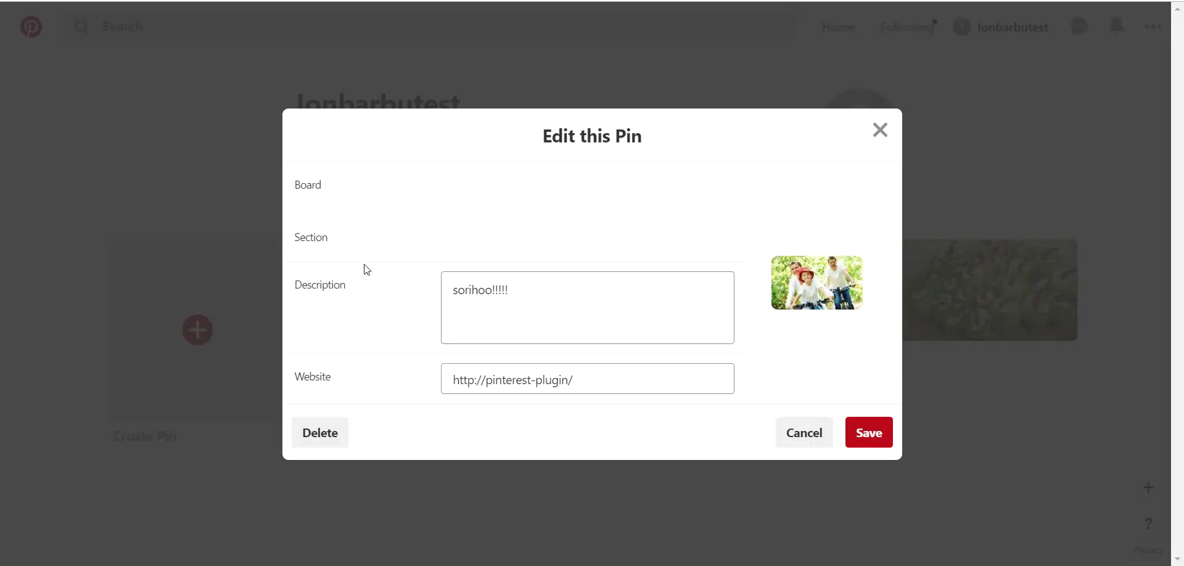
double_click(458, 294)
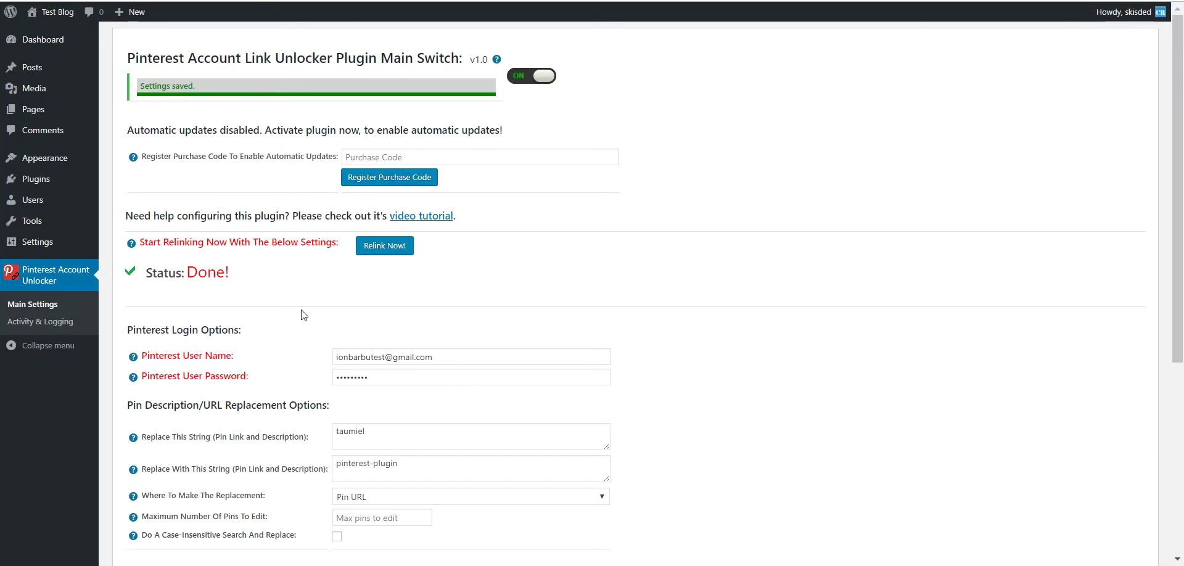
Back in the WordPress plugin settings, set the string to replace to sorihoo and the replacement string to new-description.
scroll(304, 315, "down", 2)
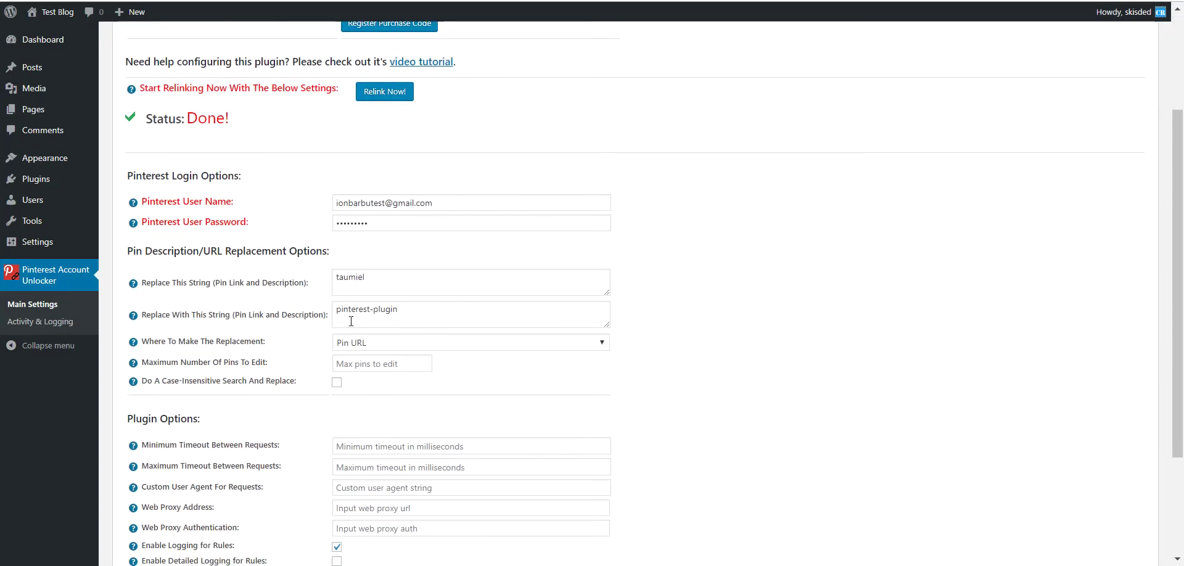
left_click(355, 315)
left_click(357, 284)
key("ctrl+a")
type("sorihoo")
left_click(351, 315)
key("ctrl+a")
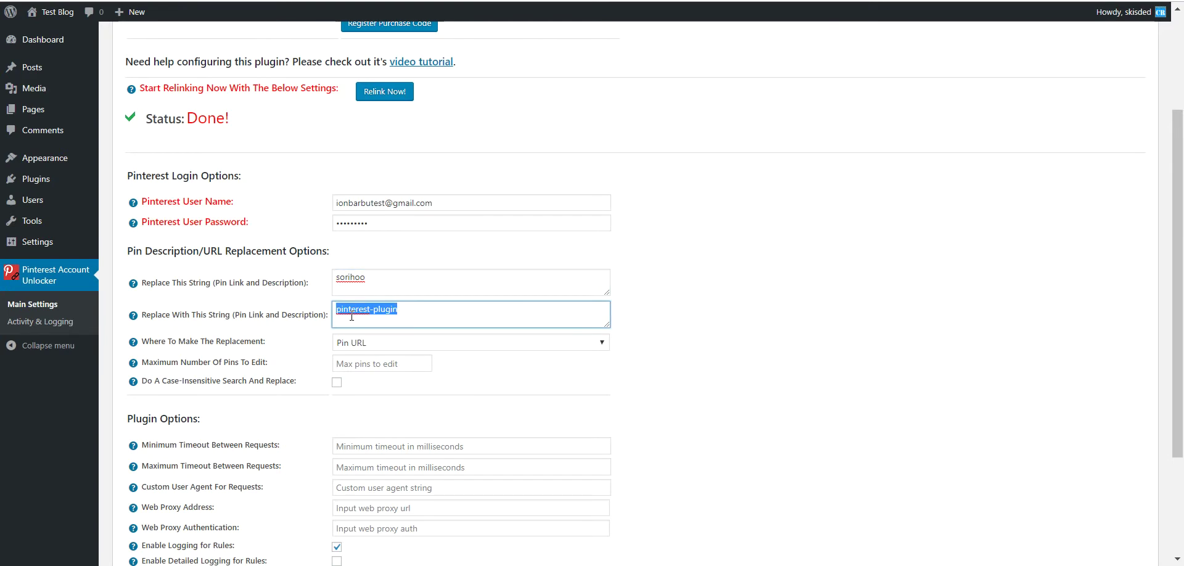
type("ne")
Restrict where the replacement is made to Pin Description.
left_click(364, 342)
left_click(359, 382)
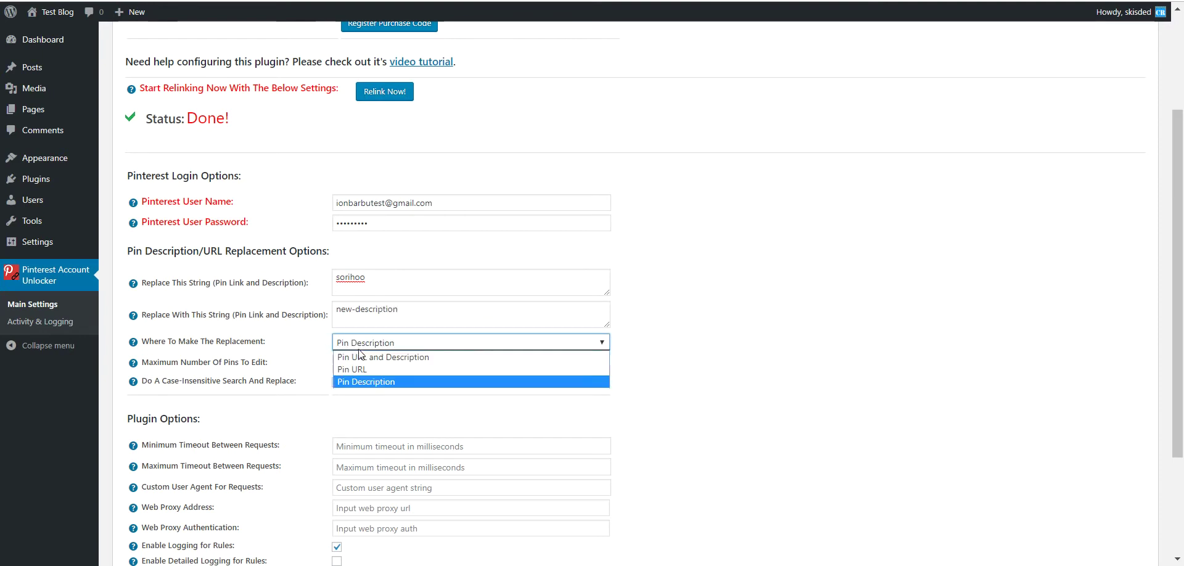
left_click(356, 343)
left_click(369, 382)
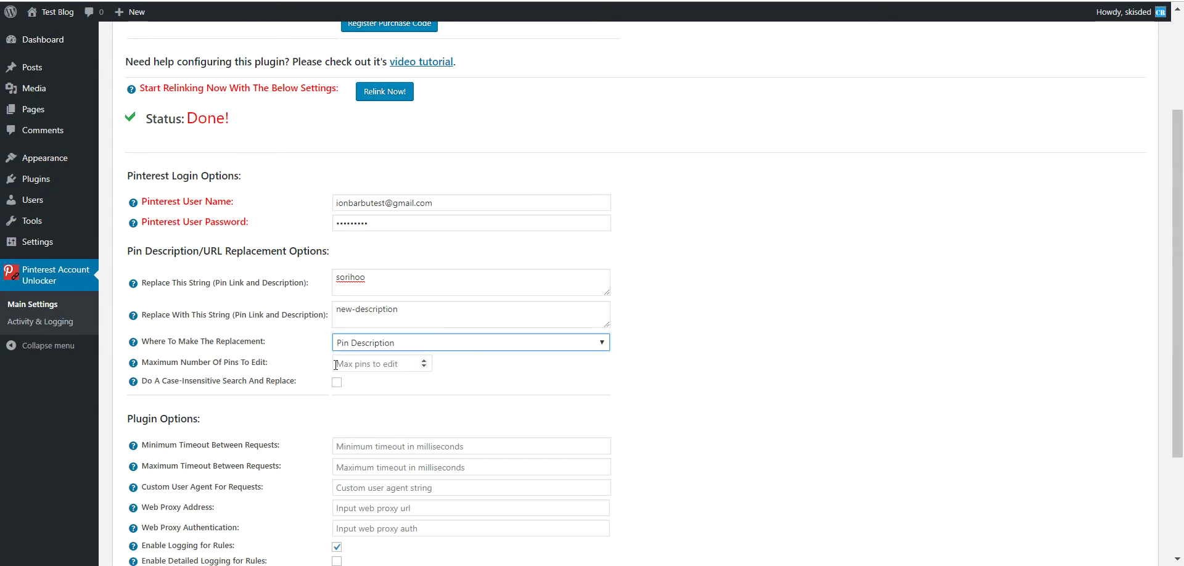
Save the description replacement settings and start the relinking, accepting the confirmation.
scroll(311, 371, "down", 3)
left_click(160, 482)
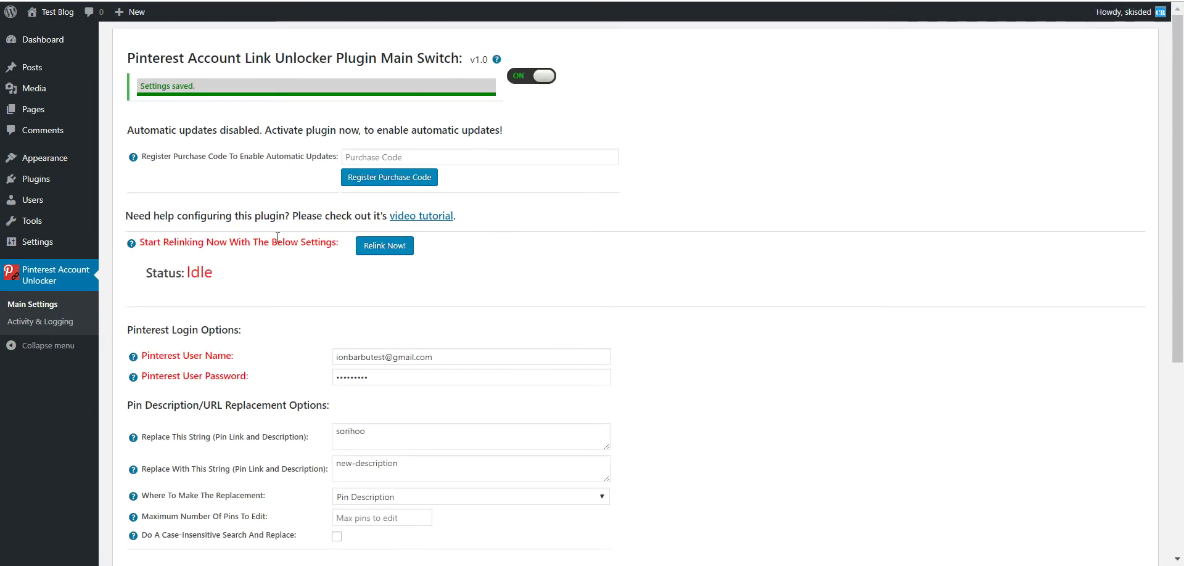
left_click(385, 249)
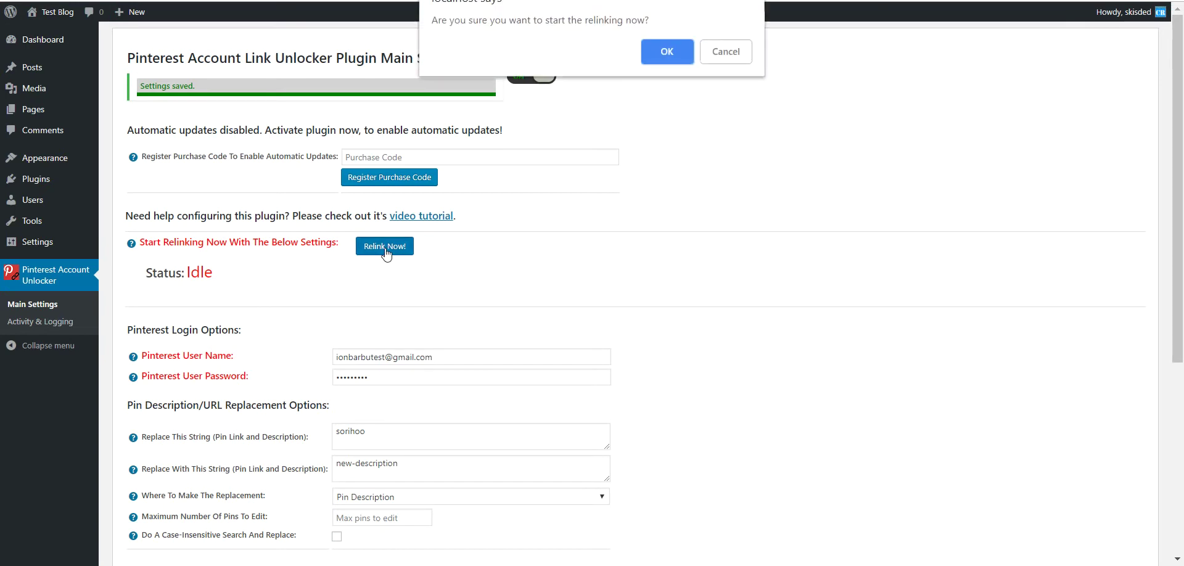
left_click(670, 63)
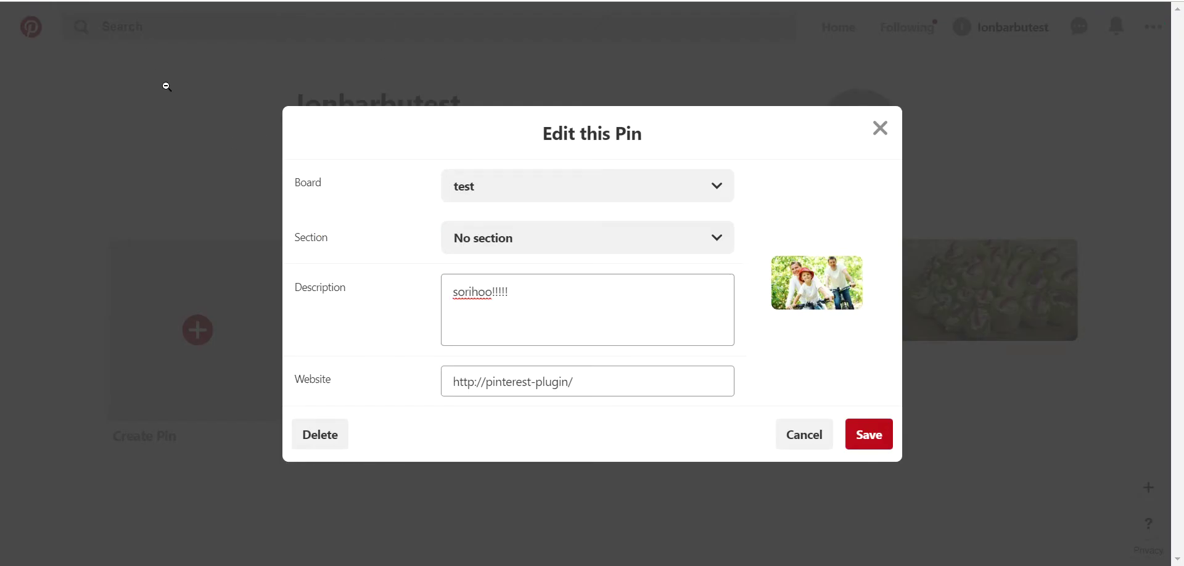
Switch to Pinterest, reload the profile's pins and check the family cycling pin's description in its edit form.
left_click(167, 87)
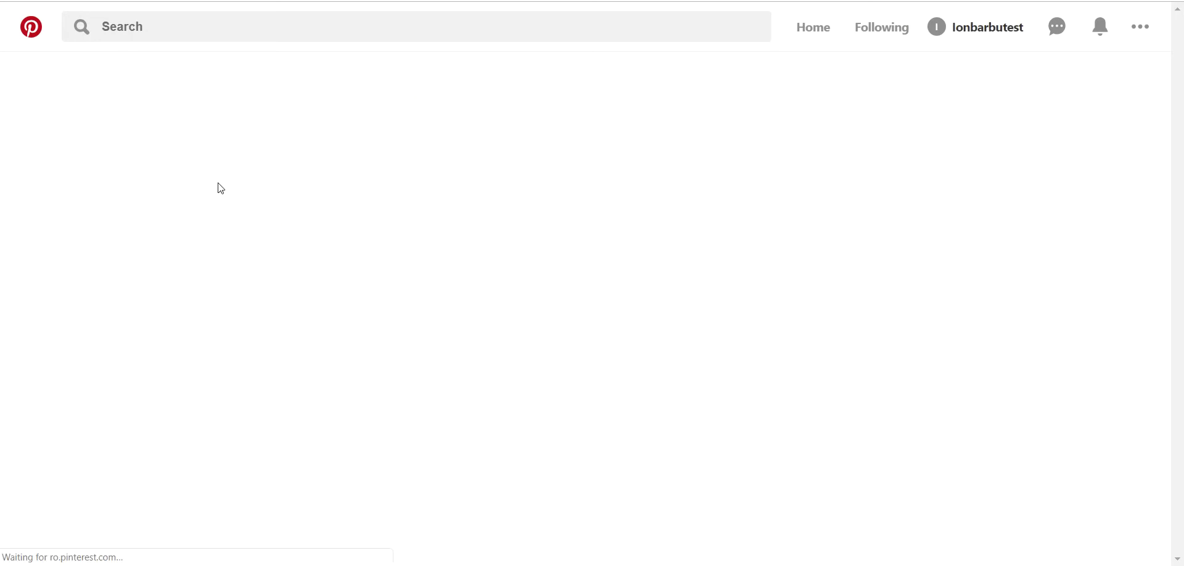
mouse_move(366, 277)
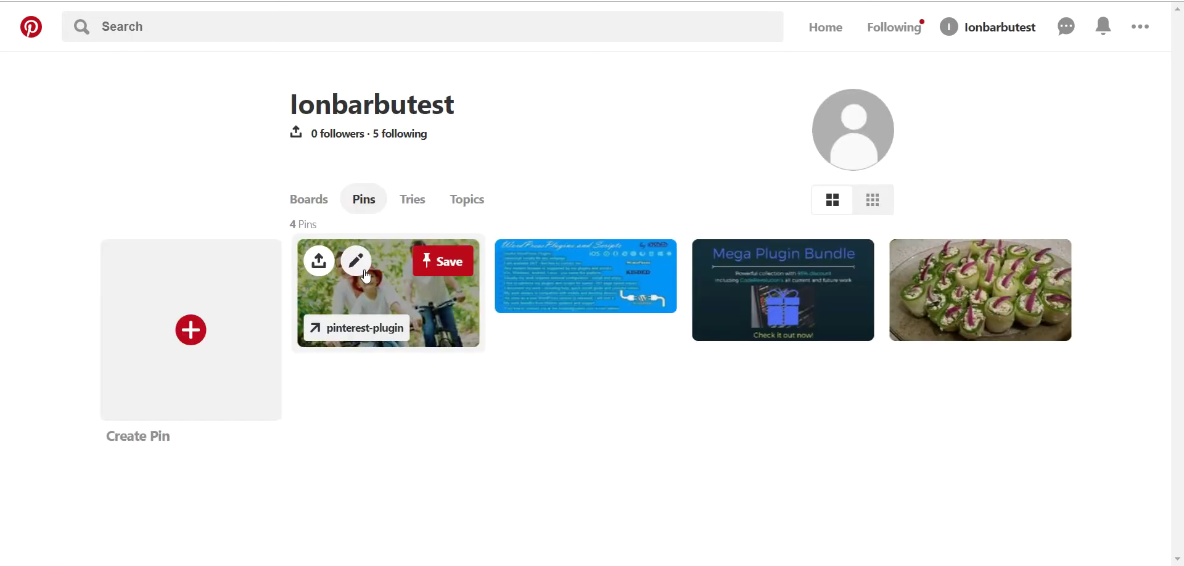
left_click(373, 306)
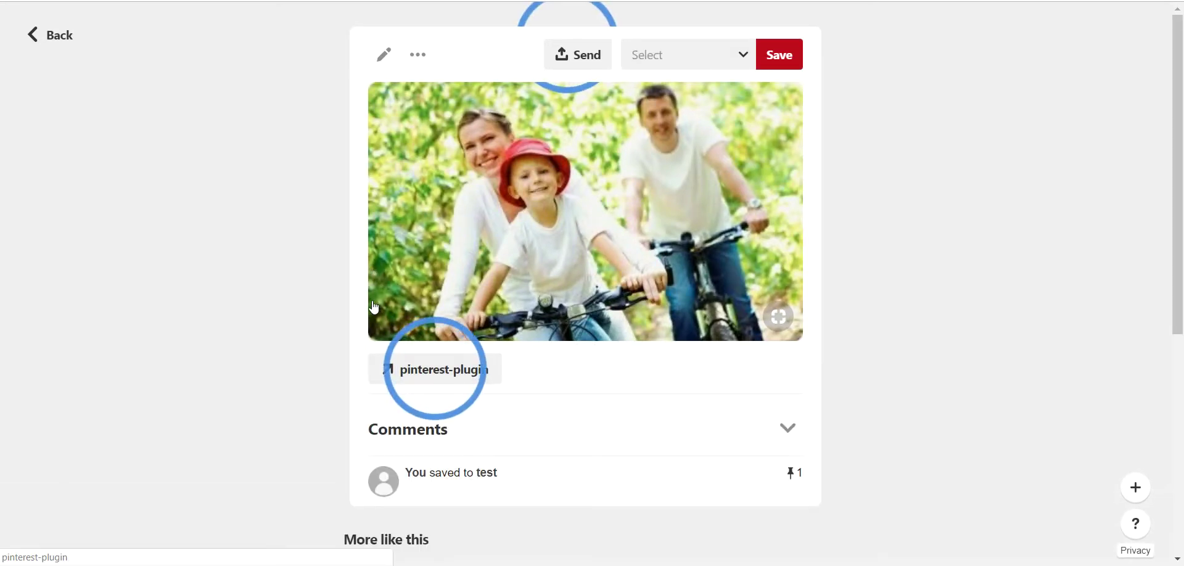
left_click(383, 54)
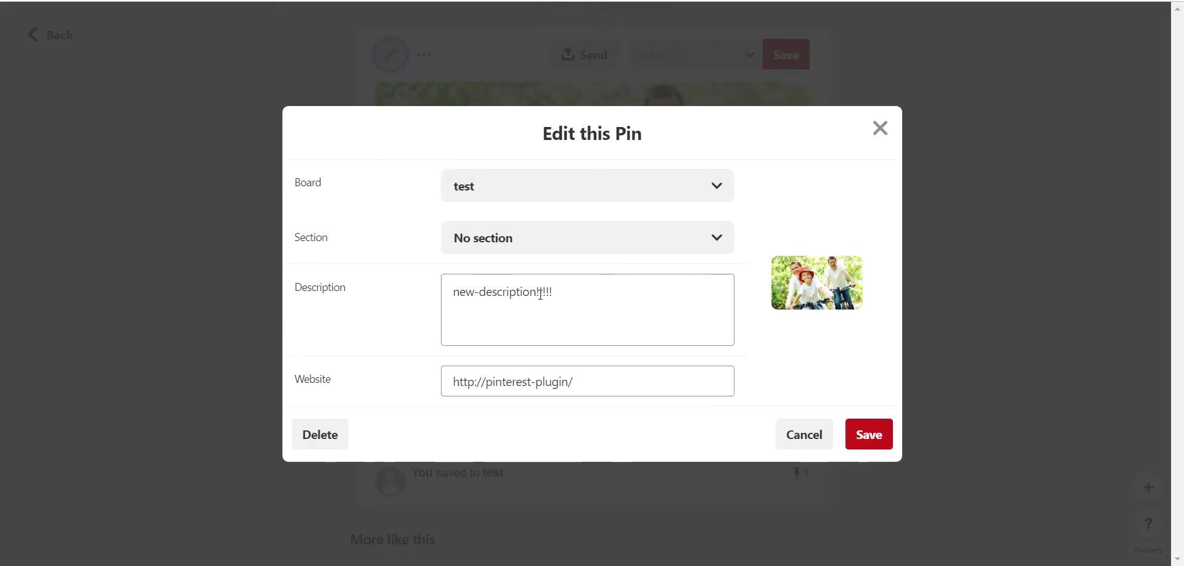
left_click(190, 286)
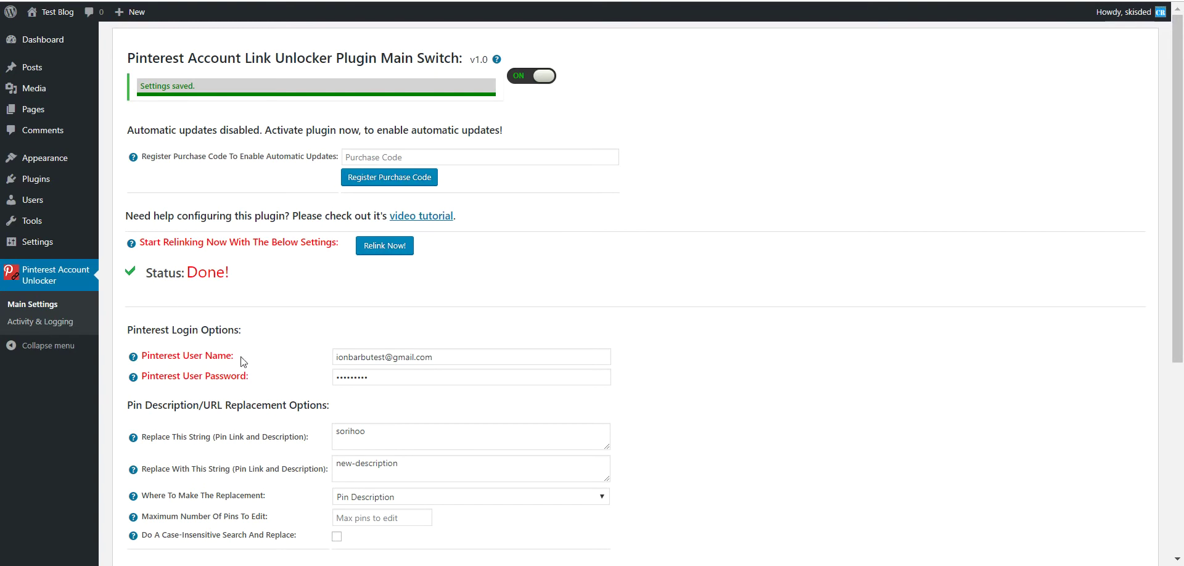
scroll(278, 312, "down", 3)
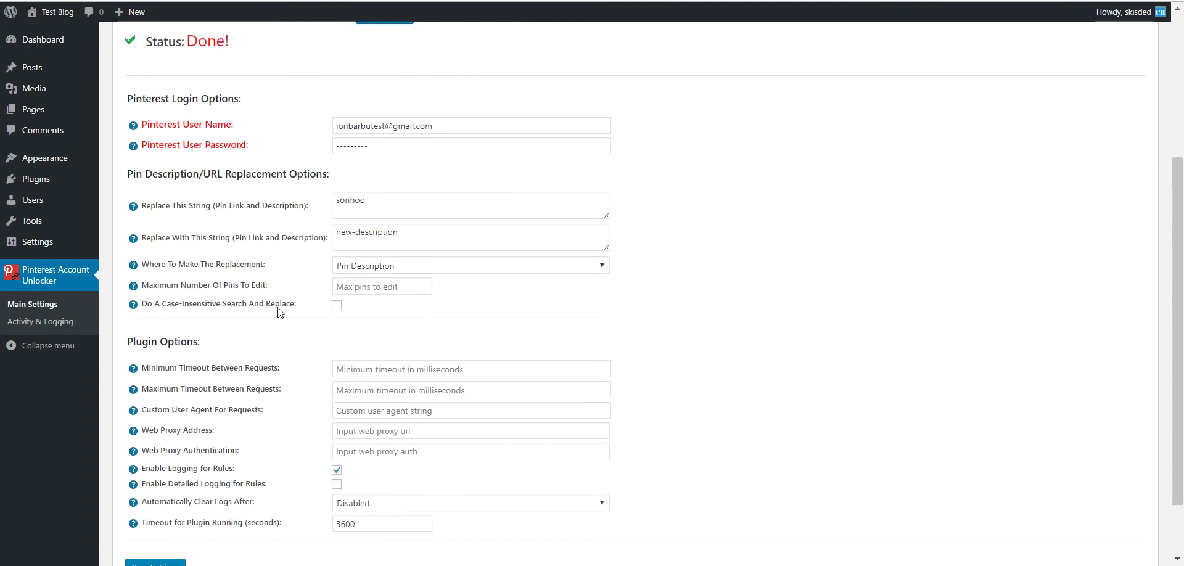
double_click(267, 205)
scroll(264, 402, "down", 1)
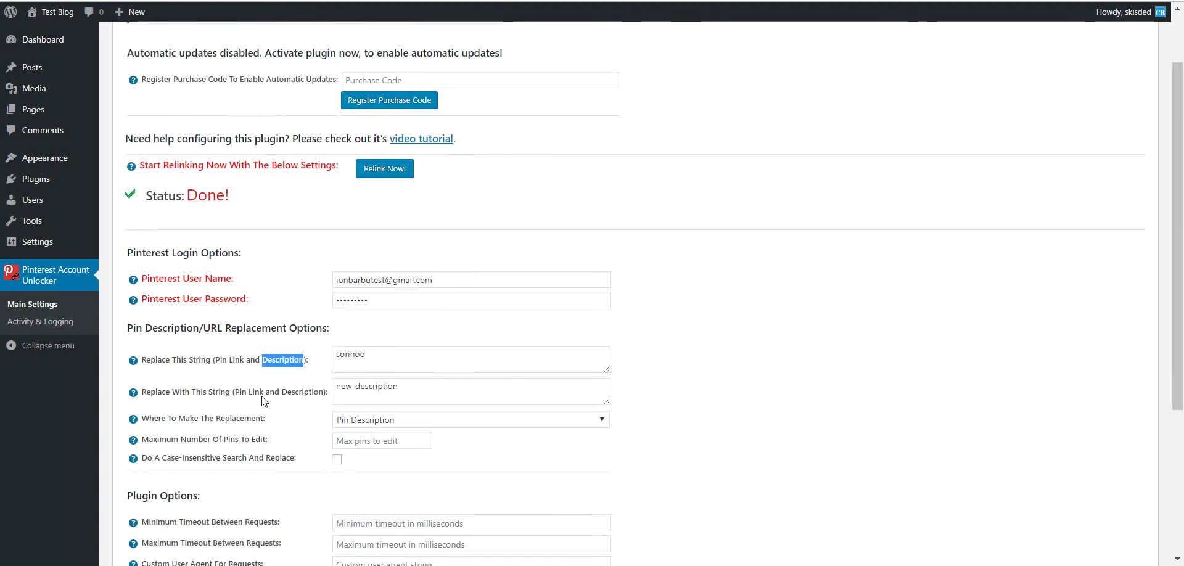
scroll(263, 401, "up", 1)
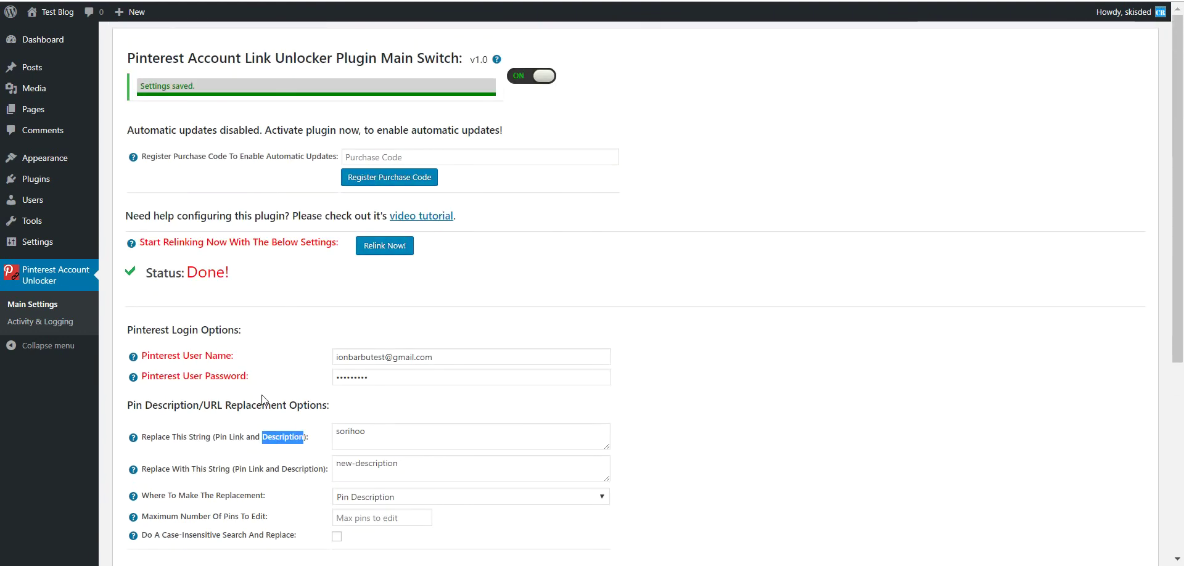
scroll(262, 400, "down", 1)
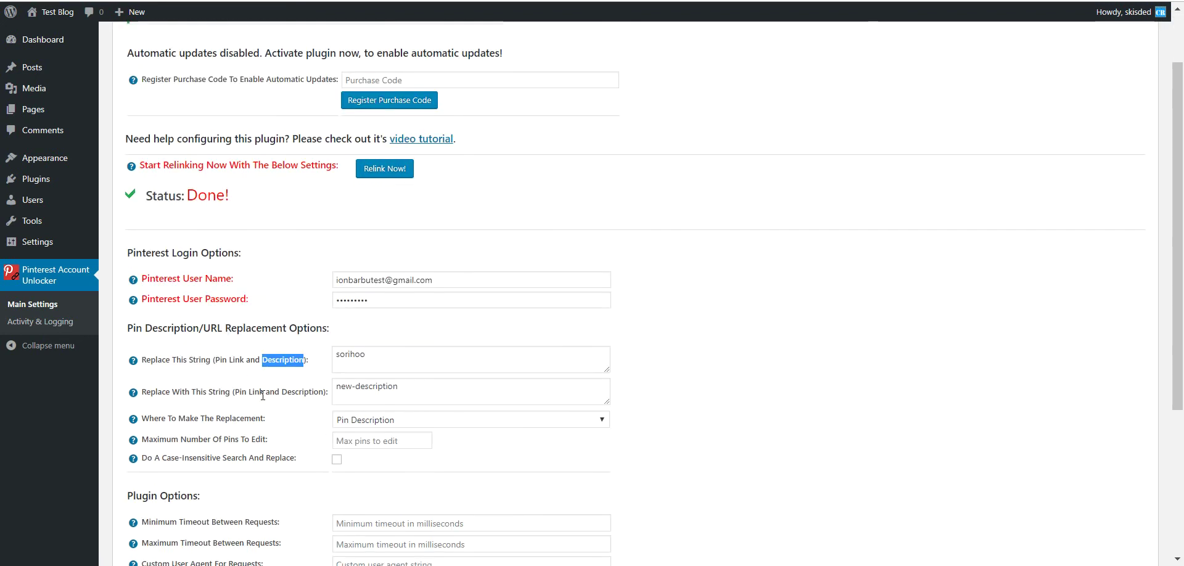